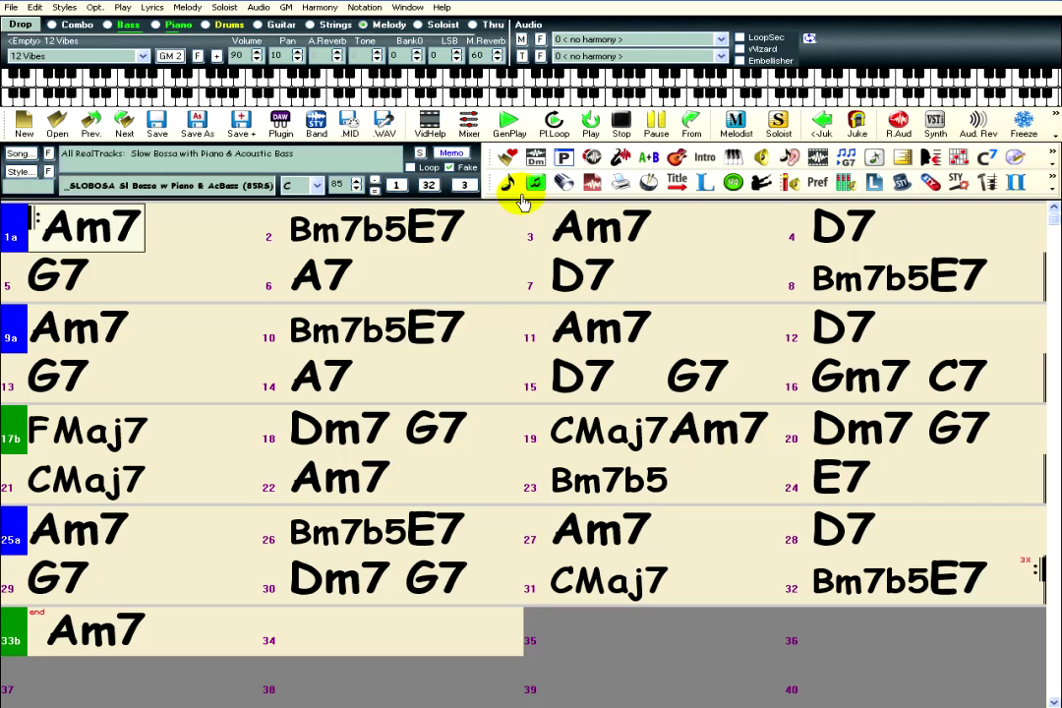
Open the song's Notation window.
click(513, 189)
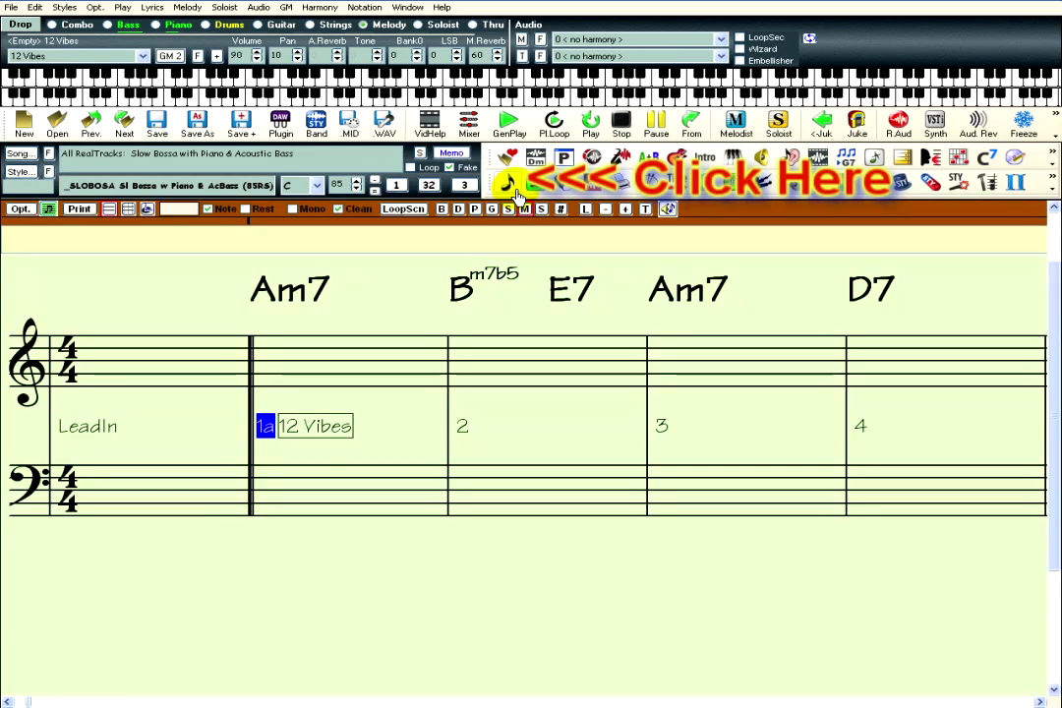
click(514, 188)
click(514, 189)
click(513, 189)
click(513, 189)
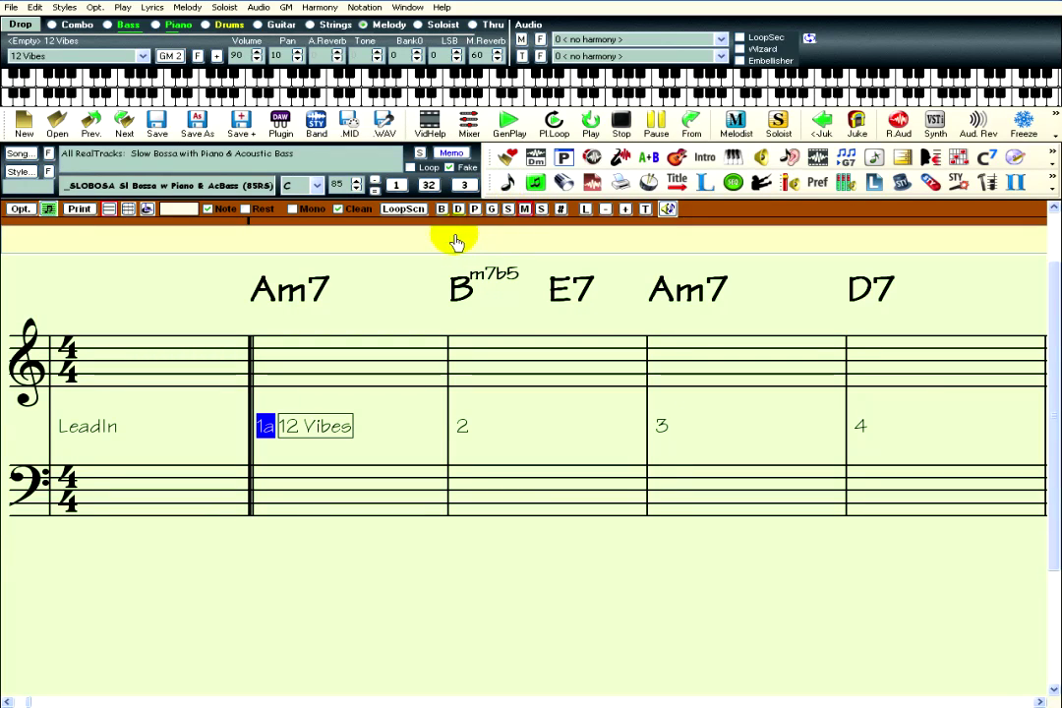
Set the notation display to editable mode, trying the staff roll mode in between.
click(128, 210)
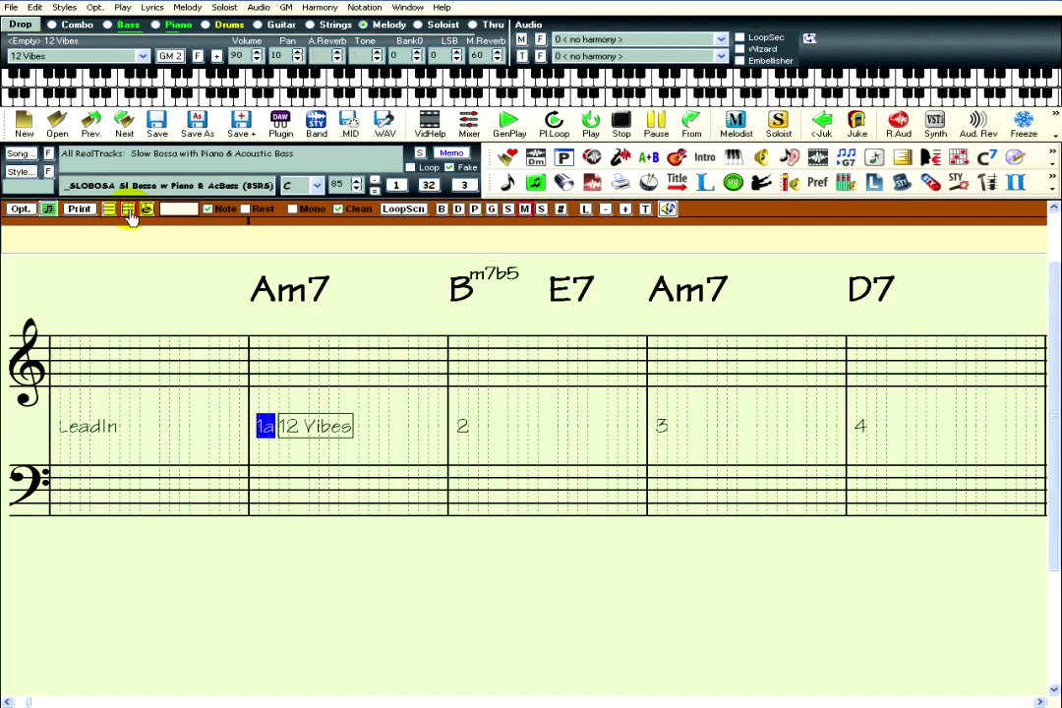
click(145, 211)
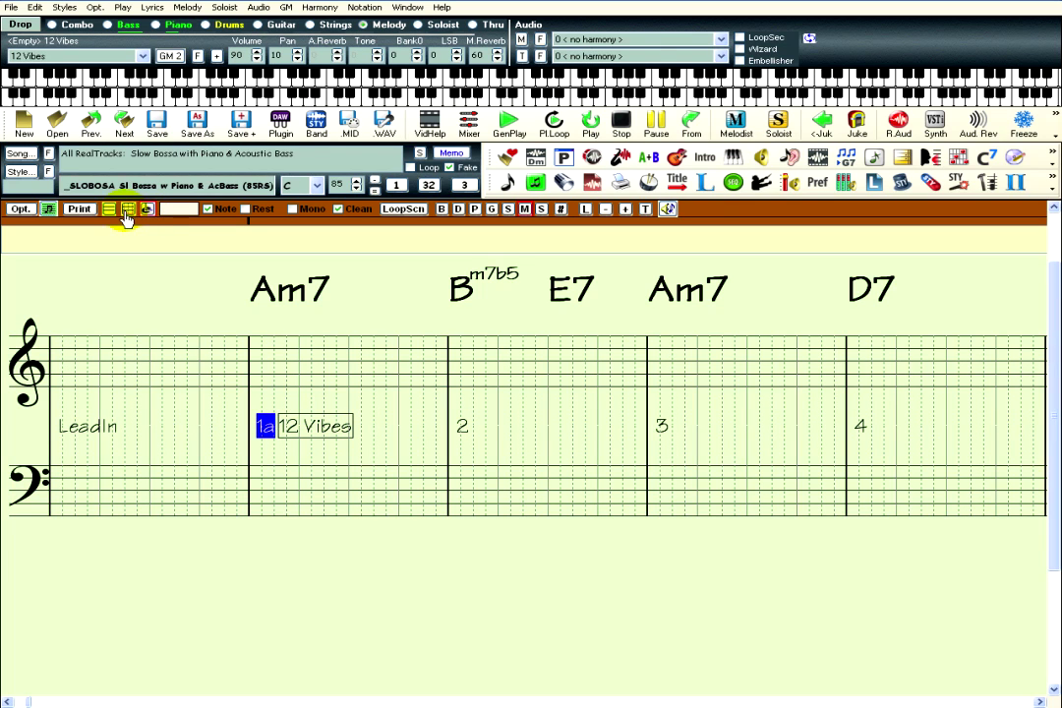
click(127, 210)
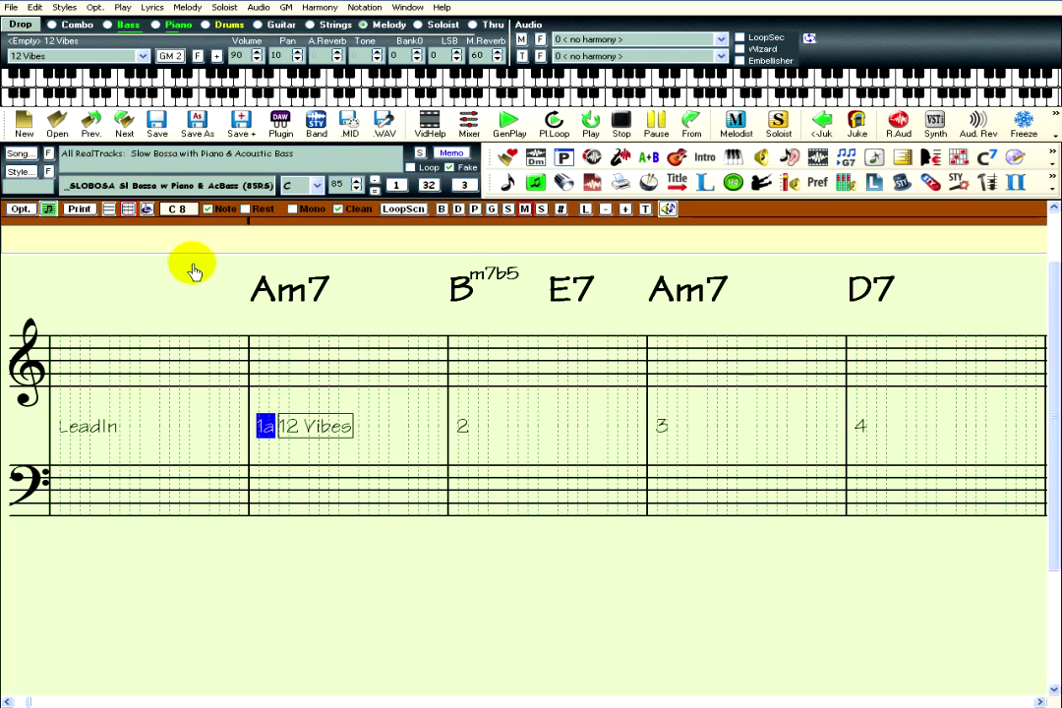
Enter bar 1 of the melody: A5 and B5 eighths on beat 1, C6 on beat 2, and A5 on the last eighth.
click(261, 372)
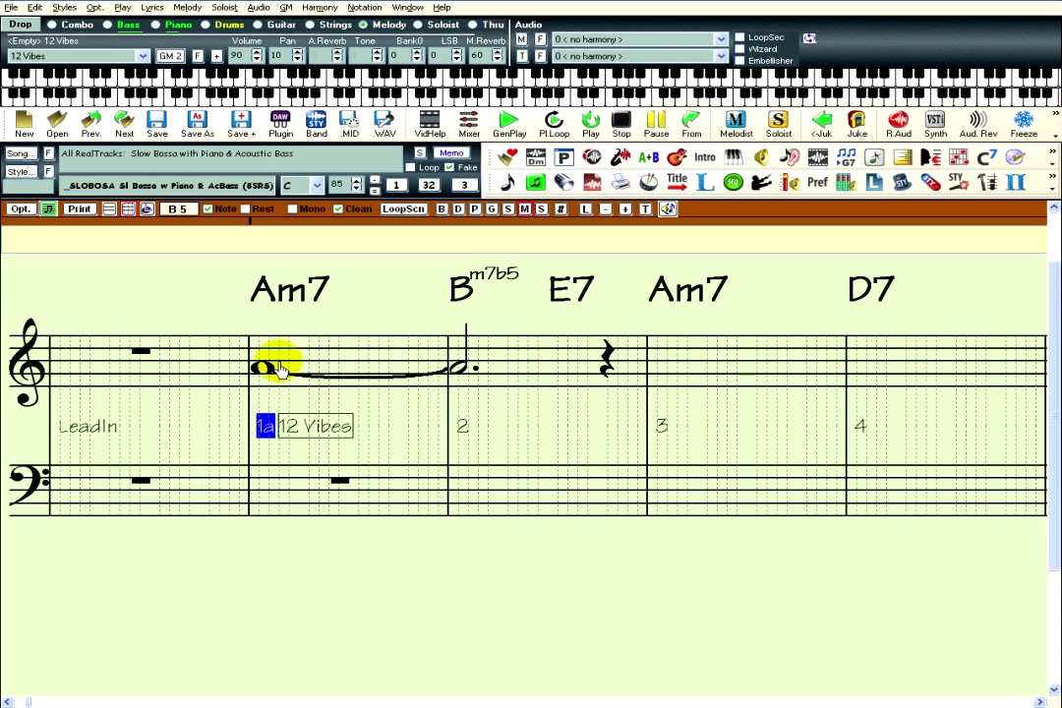
click(279, 369)
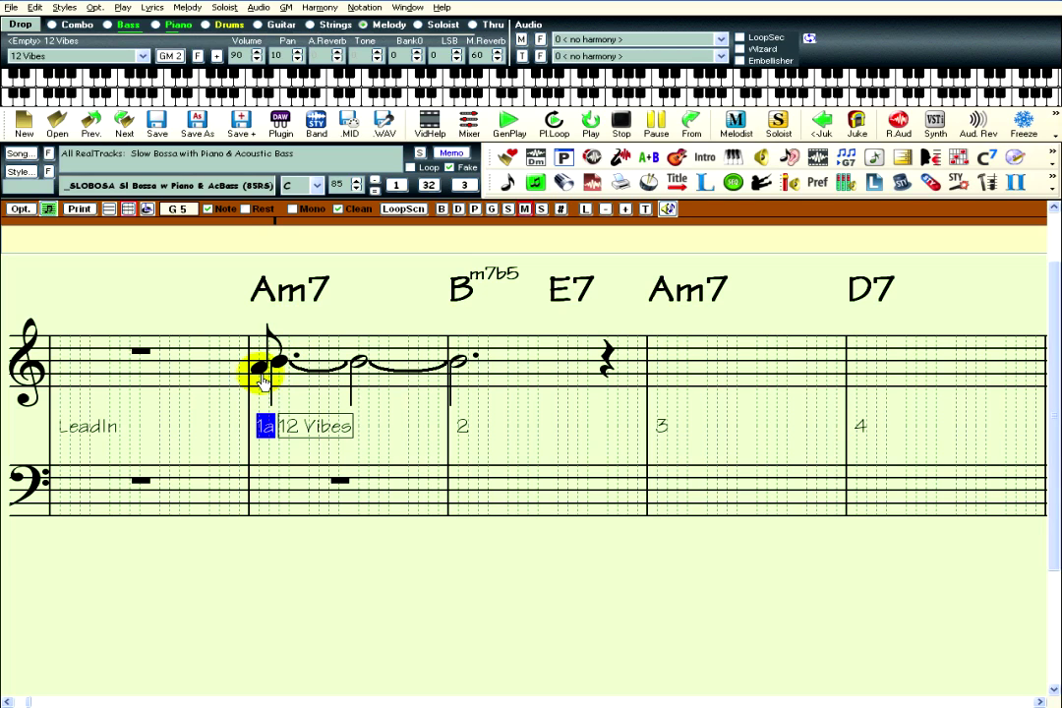
click(311, 363)
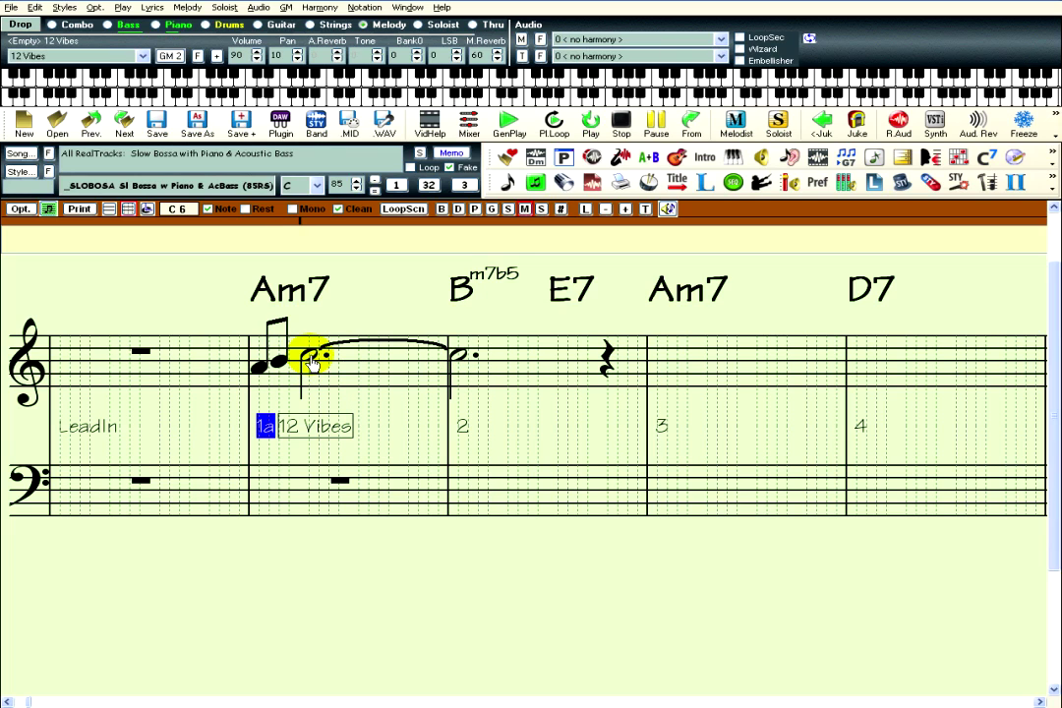
click(430, 377)
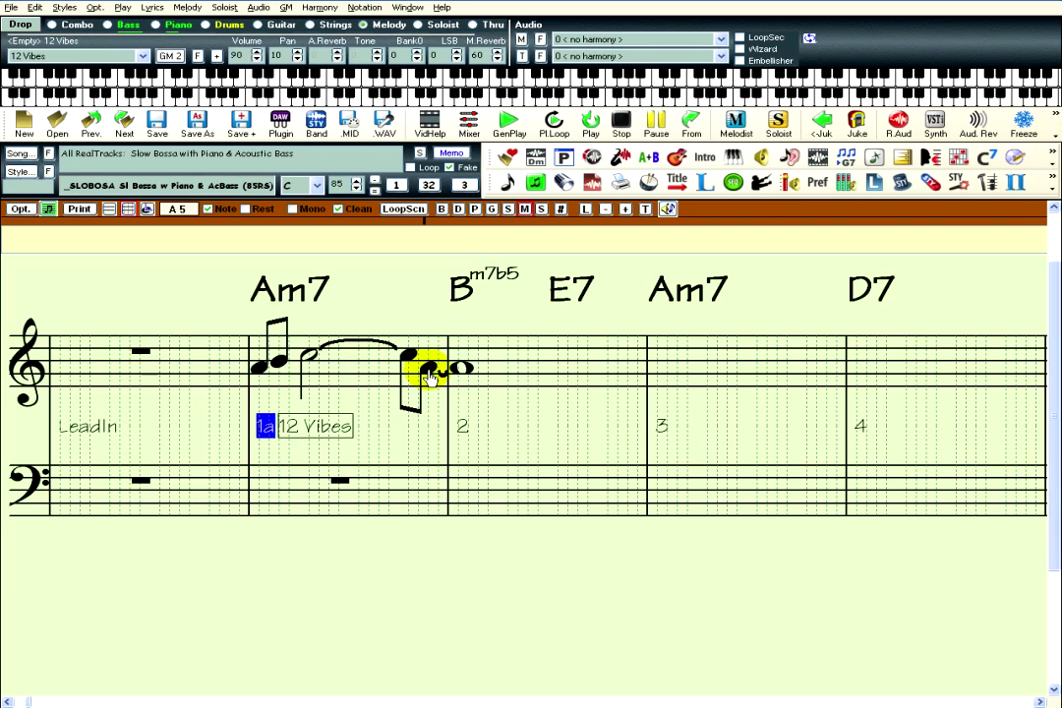
Enter bar 2 of the melody: D6 on beat 1, E6 on beat 2 and B5 on beat 3.
click(459, 352)
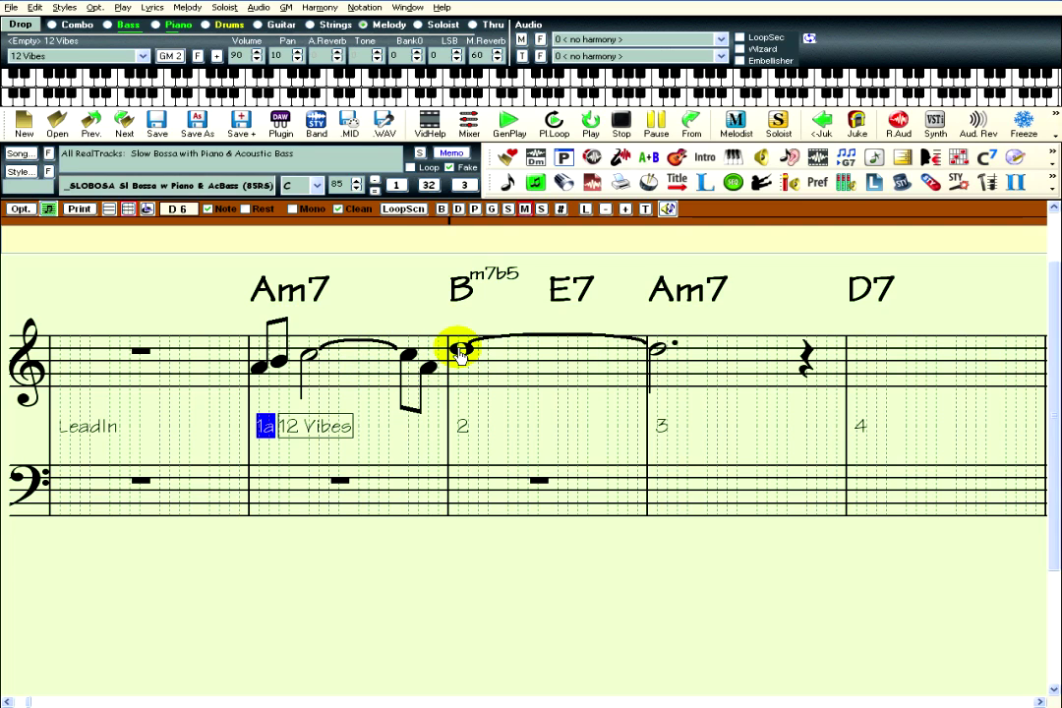
click(509, 350)
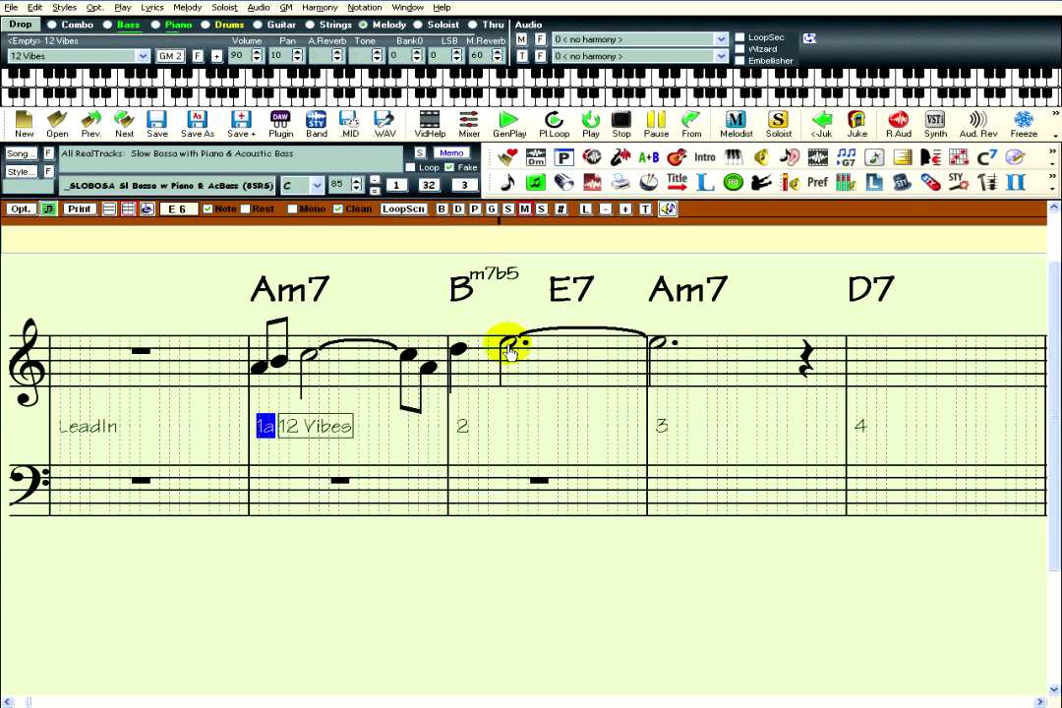
click(557, 369)
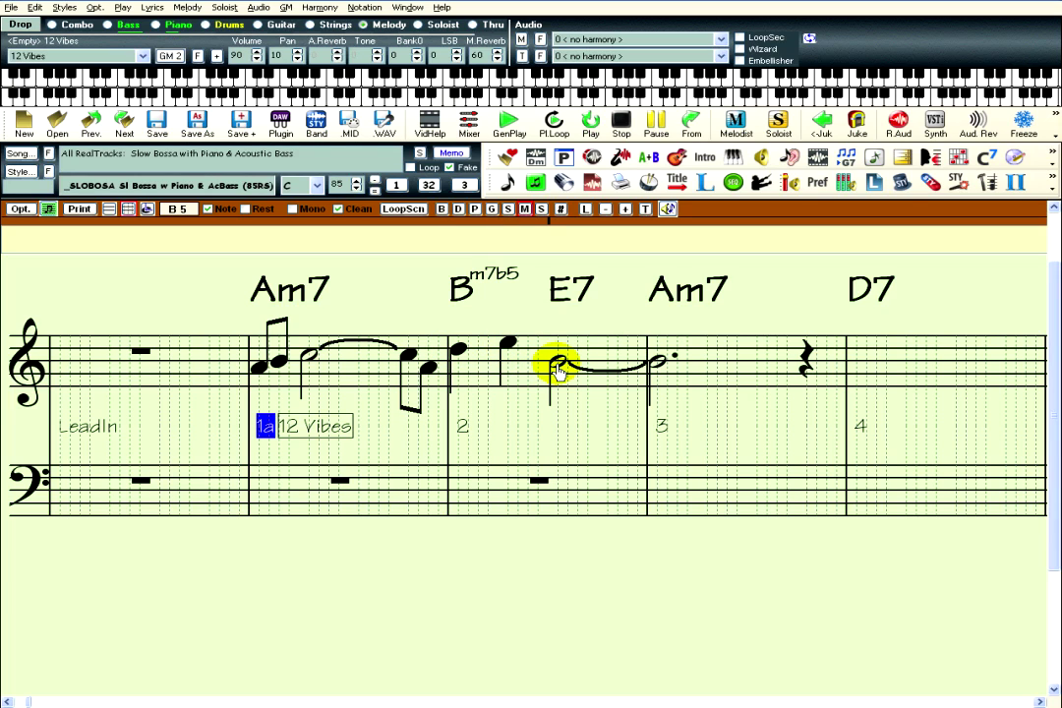
Enter bar 3 of the melody: C6 and B5 eighths, A5 on beat 2, and F#5 on the last eighth.
click(657, 358)
click(659, 360)
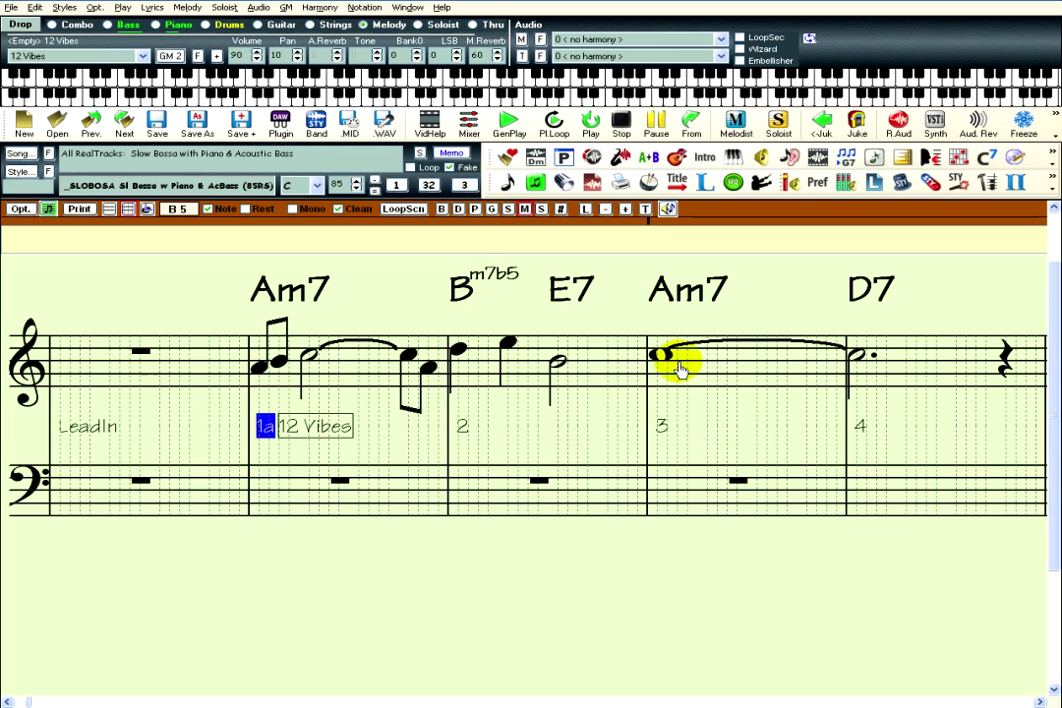
click(677, 366)
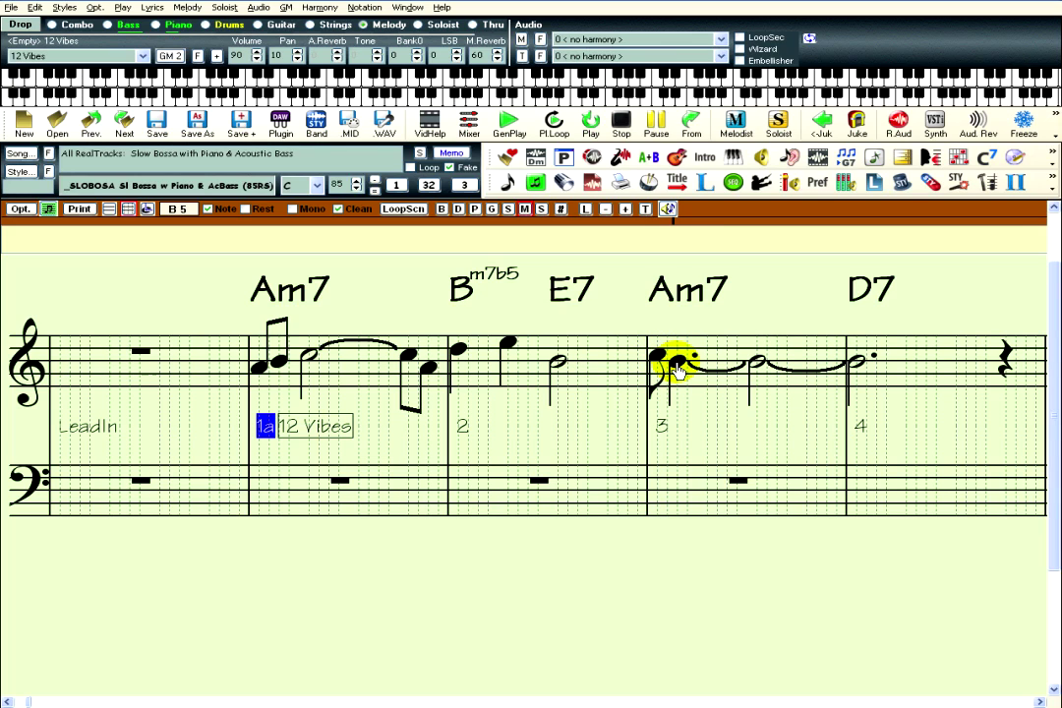
click(710, 372)
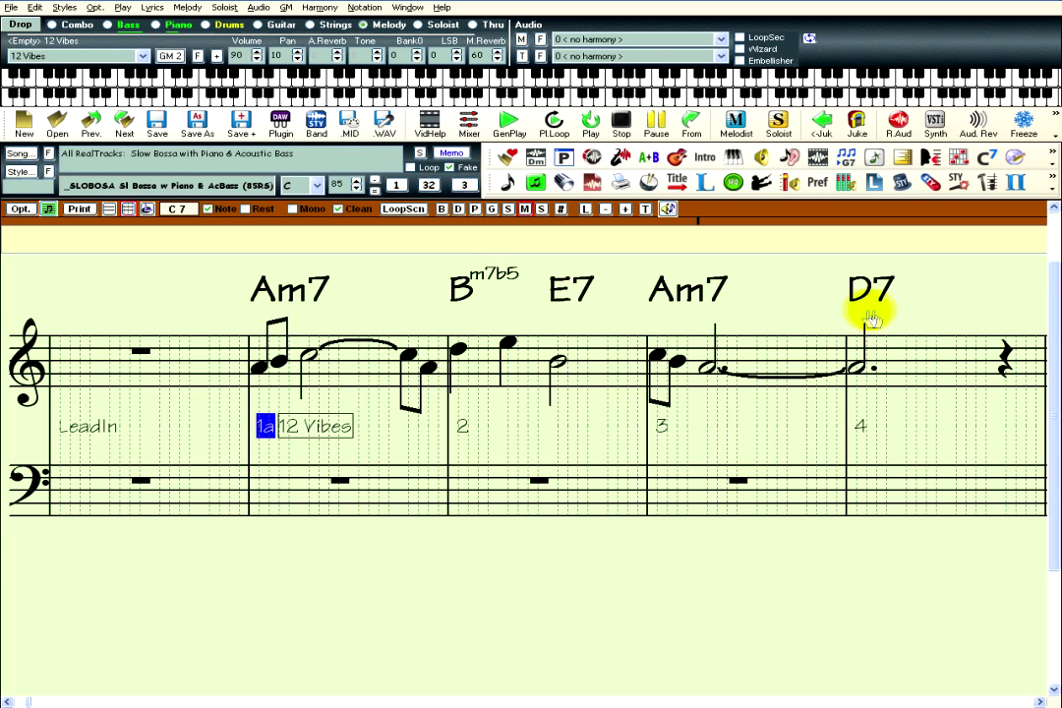
click(828, 387)
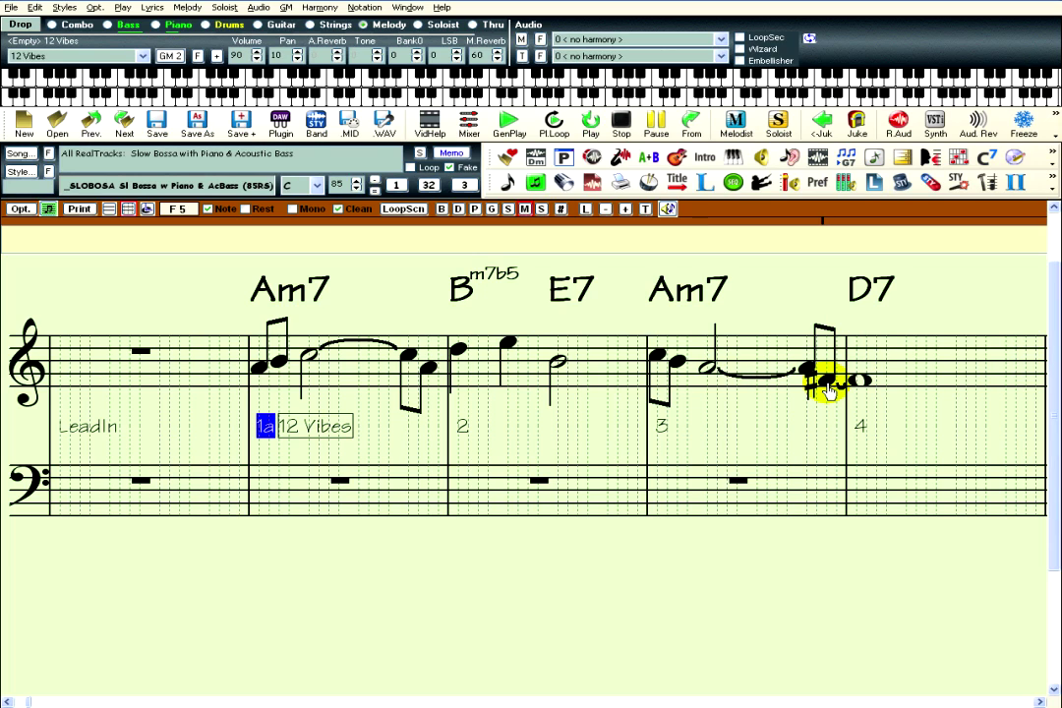
Enter bar 4 of the melody: Eb6 and B5 eighths, C6 on beat 2 and A5 on beat 4.
click(859, 349)
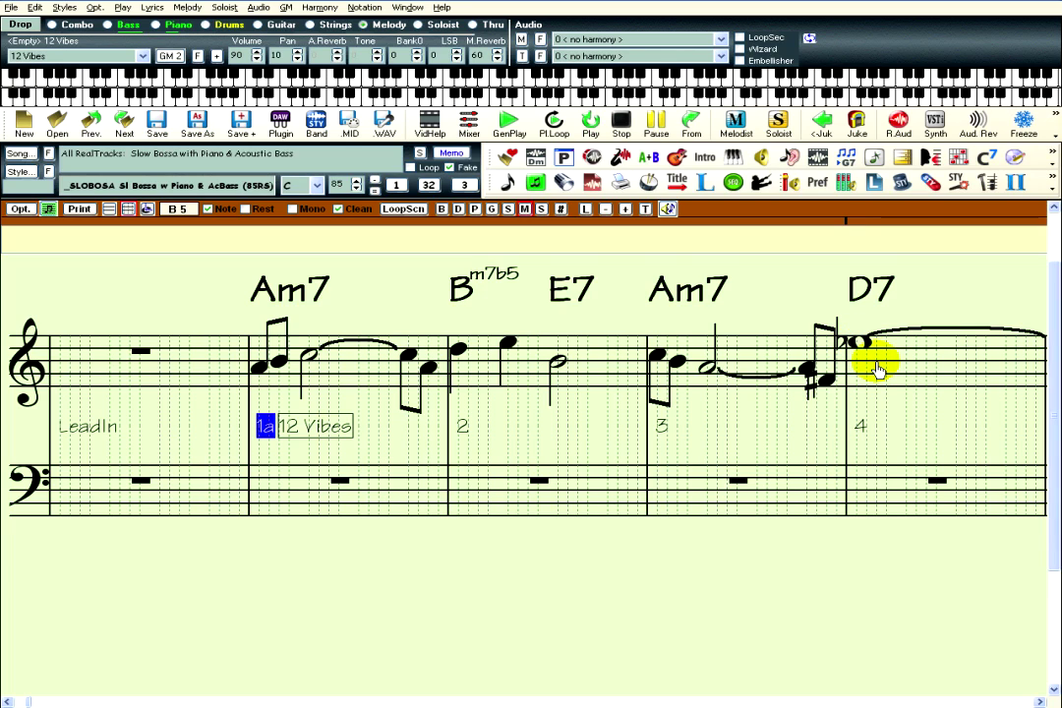
click(879, 370)
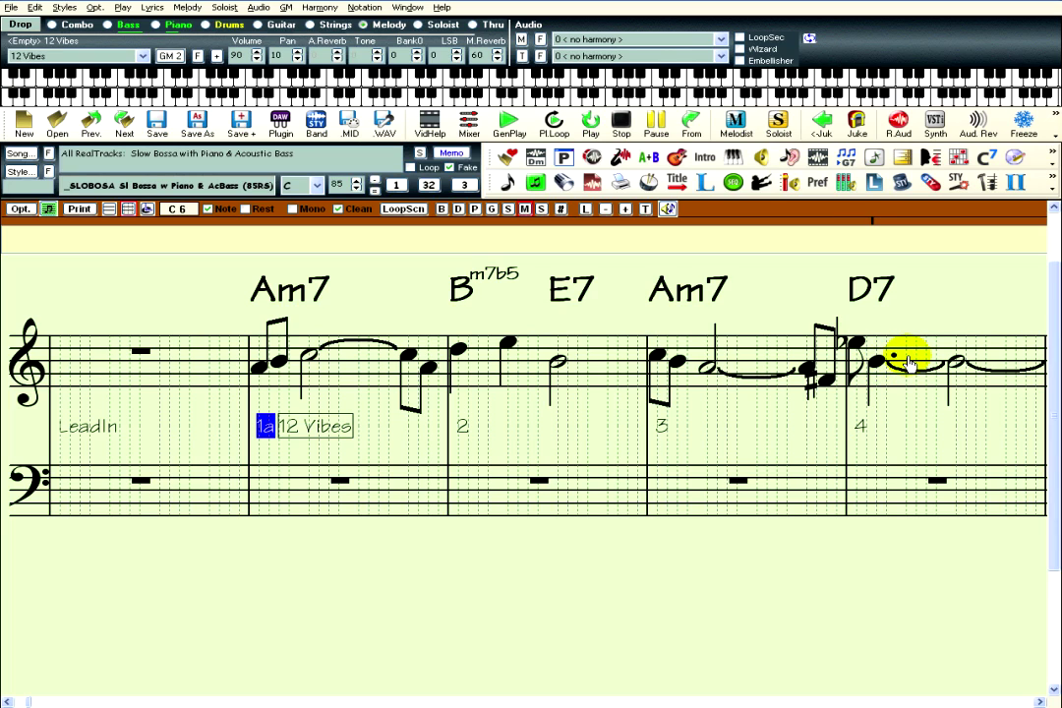
click(907, 362)
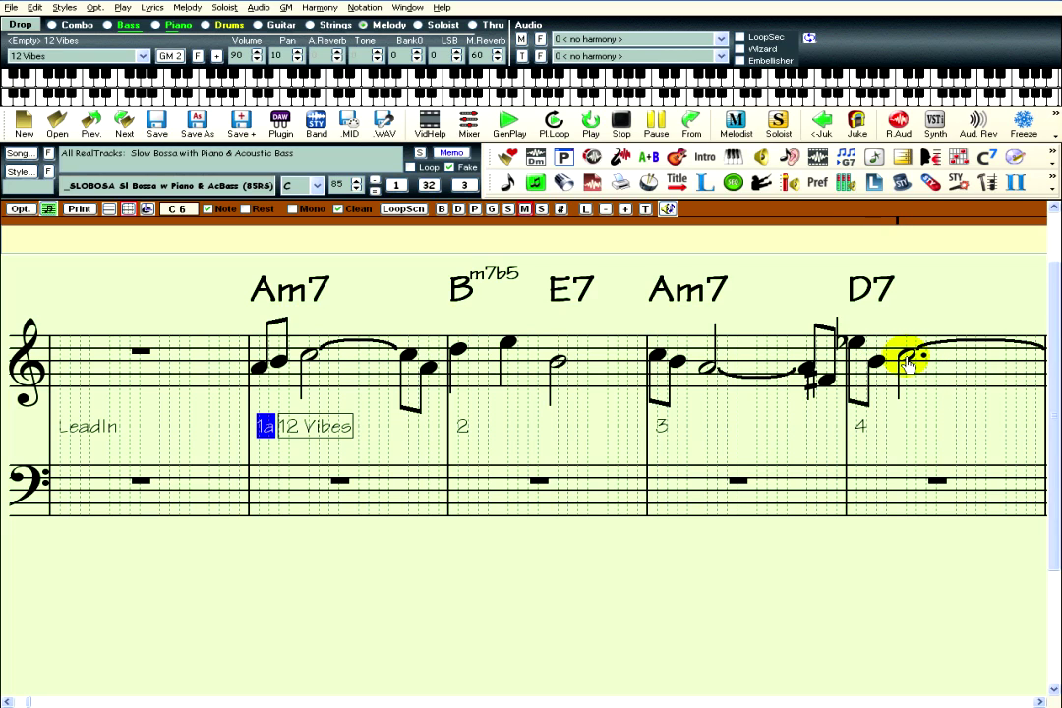
click(1005, 373)
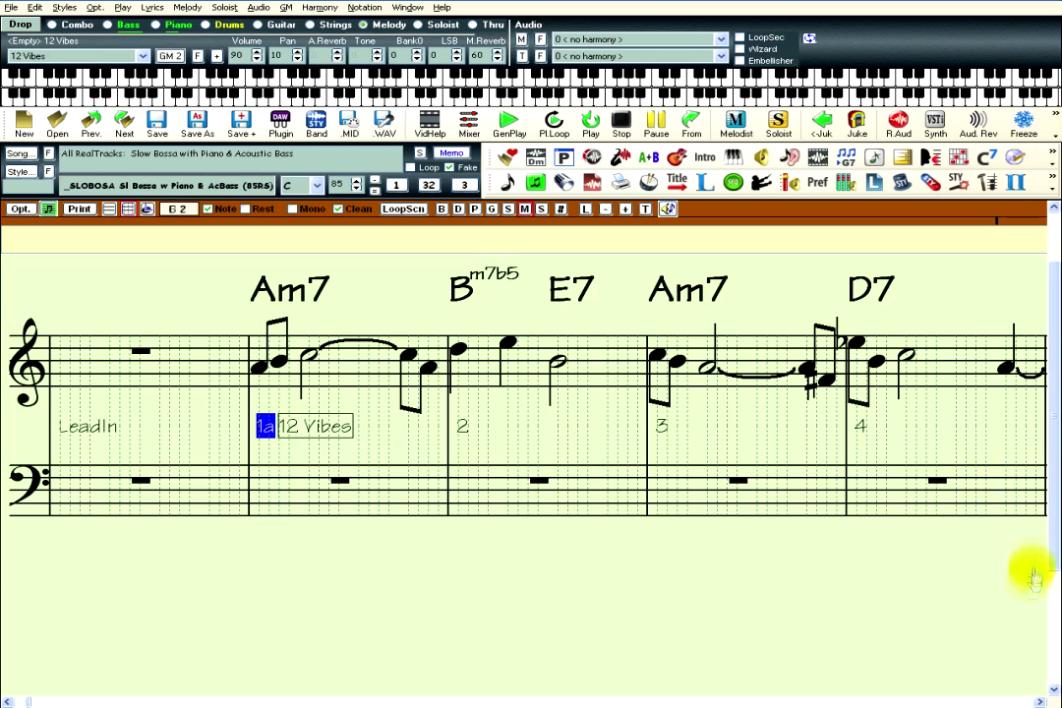
Place an E5 on the first beat of bars 5 and 6.
click(1038, 701)
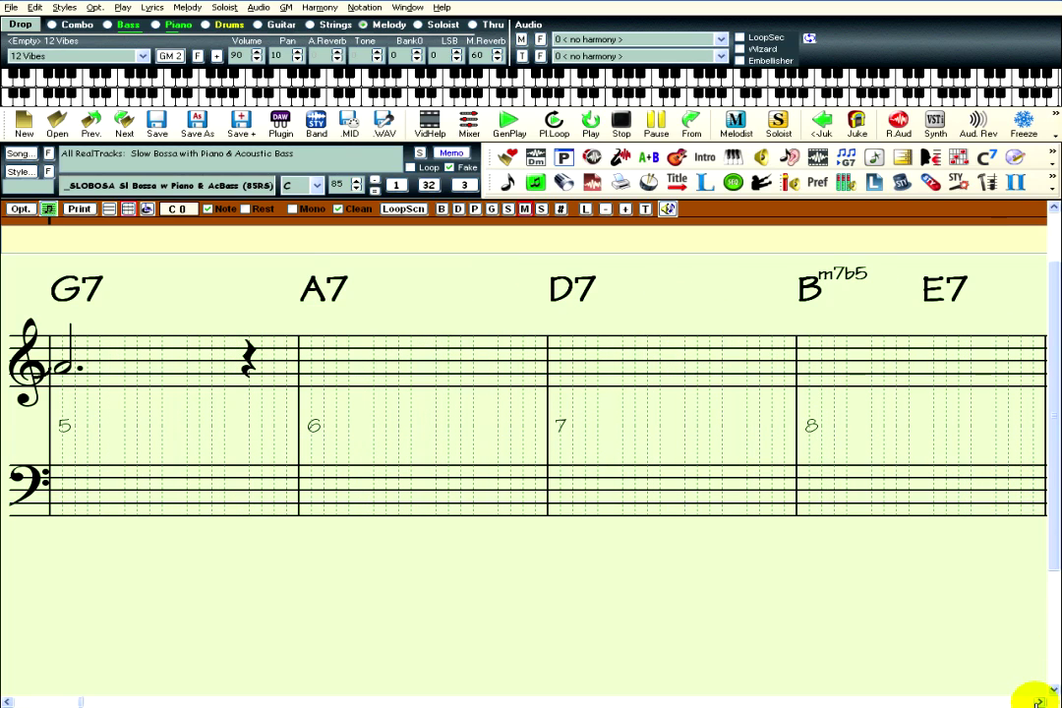
click(64, 387)
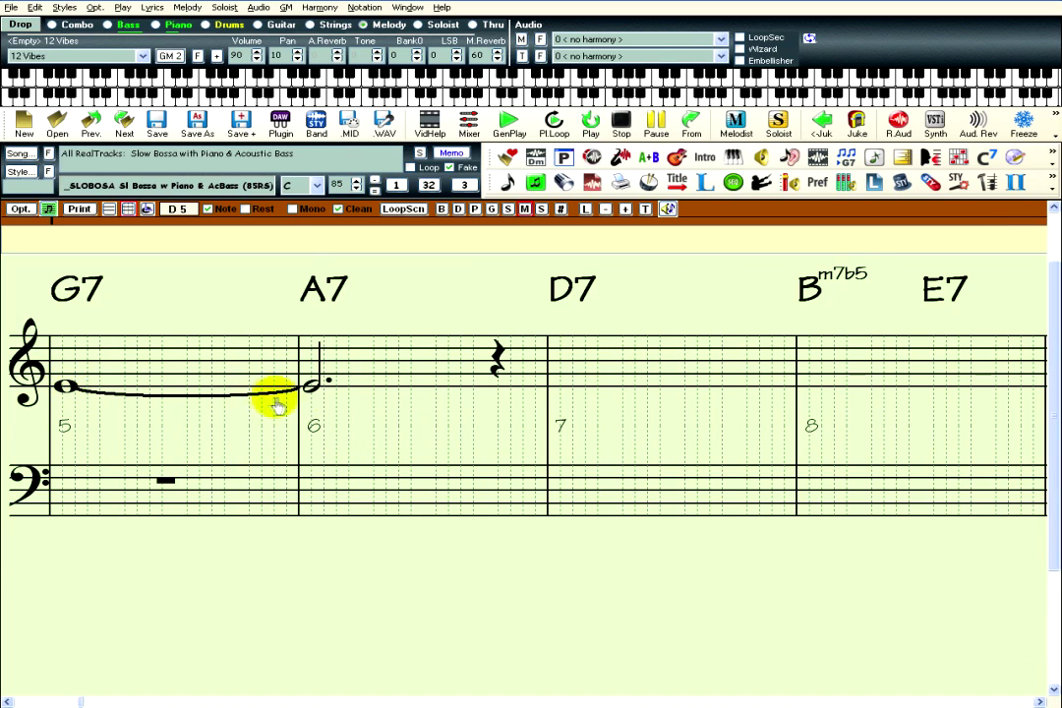
click(312, 389)
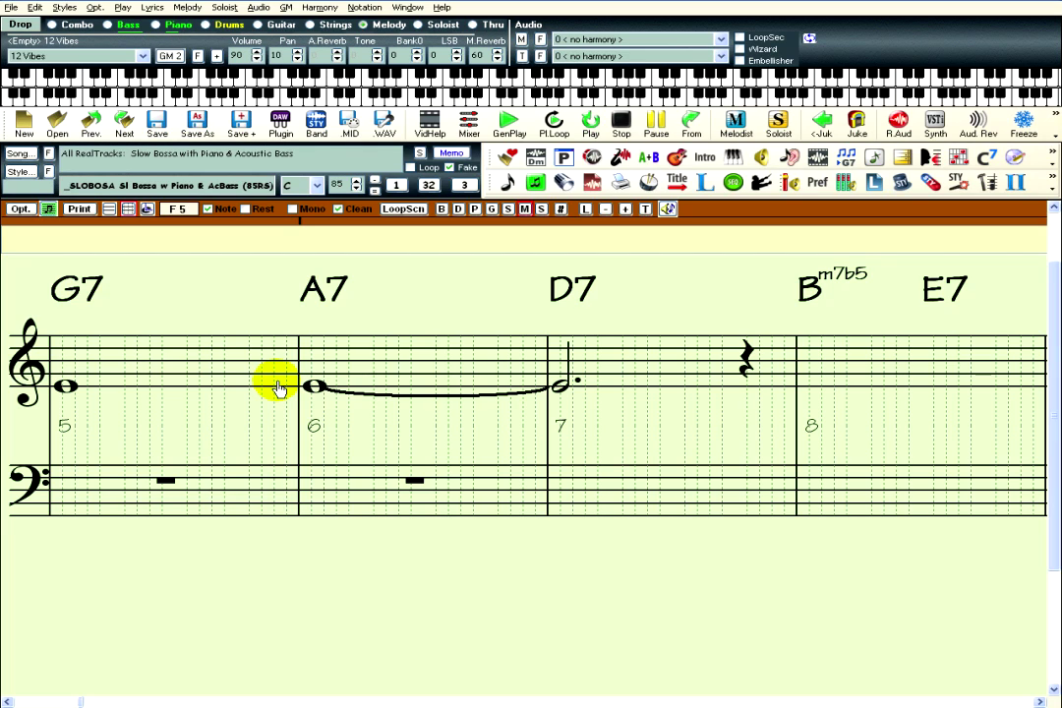
Set the treble clef resolution of bar 5's fourth beat to 3 and enter the triplet E5, F5, G5 there.
right_click(269, 230)
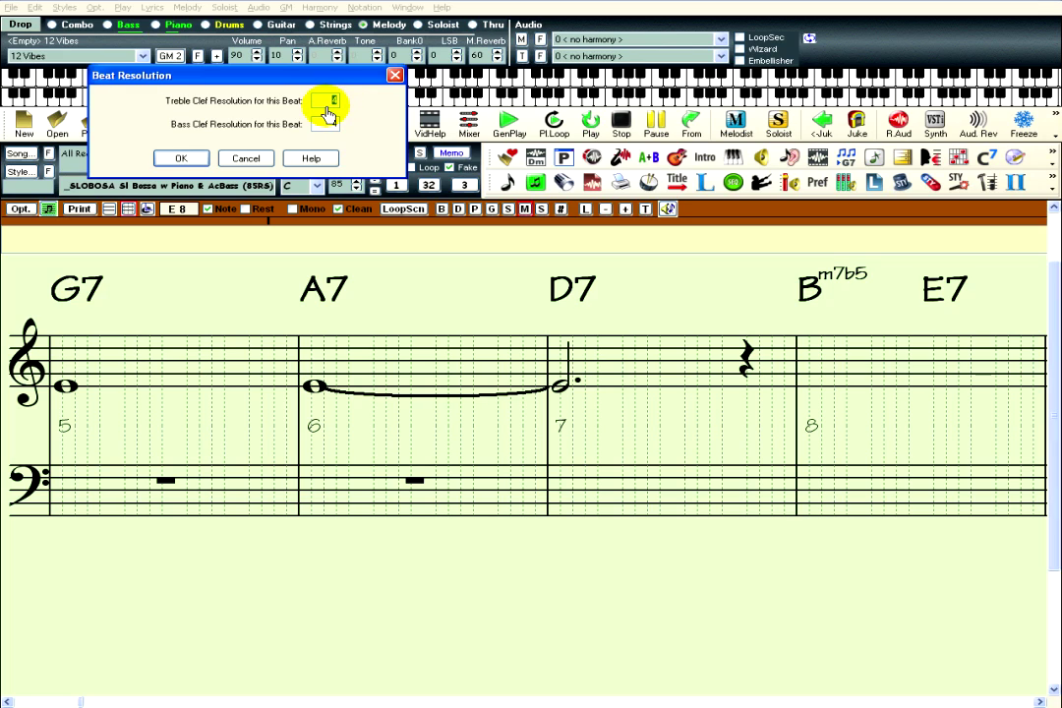
text(4)
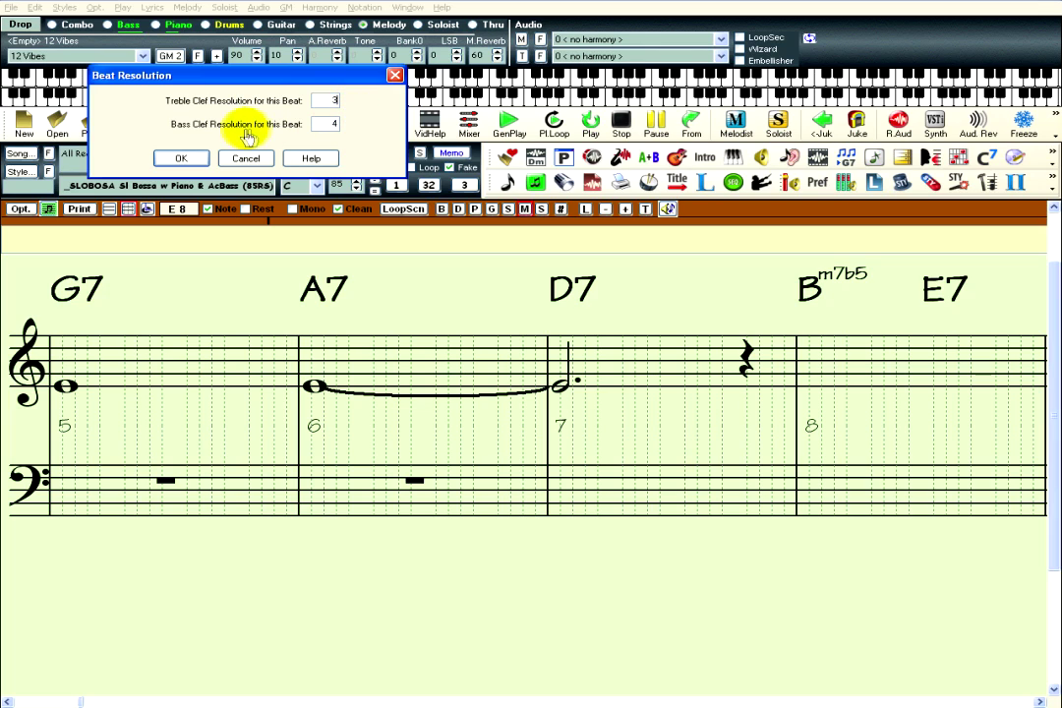
click(196, 160)
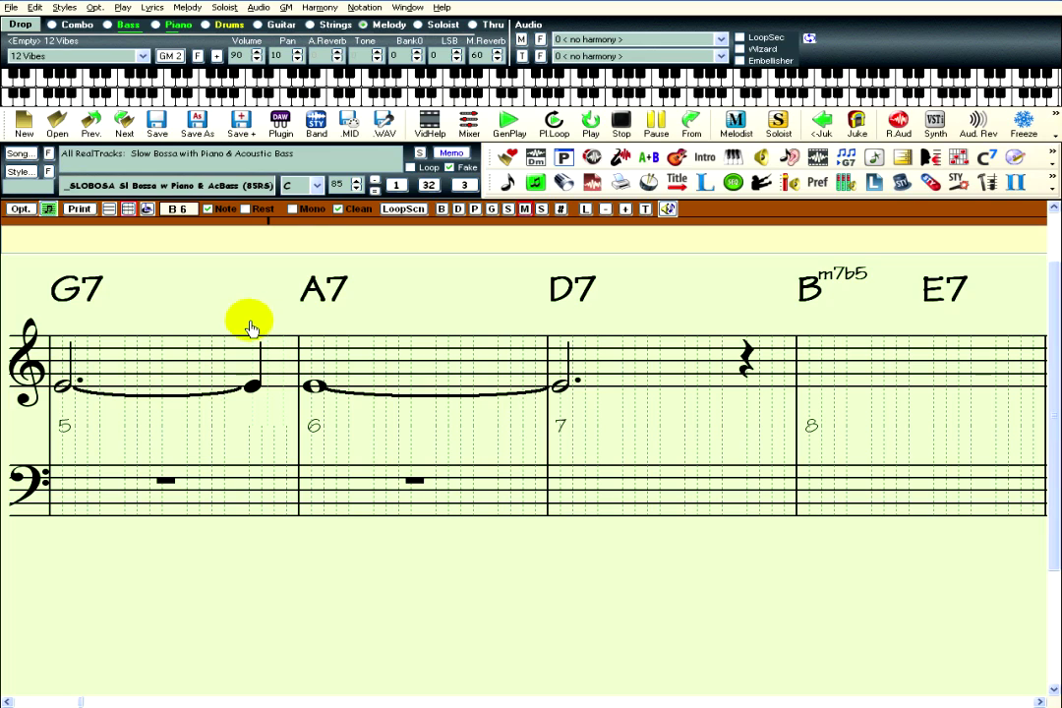
click(255, 389)
click(261, 386)
click(279, 384)
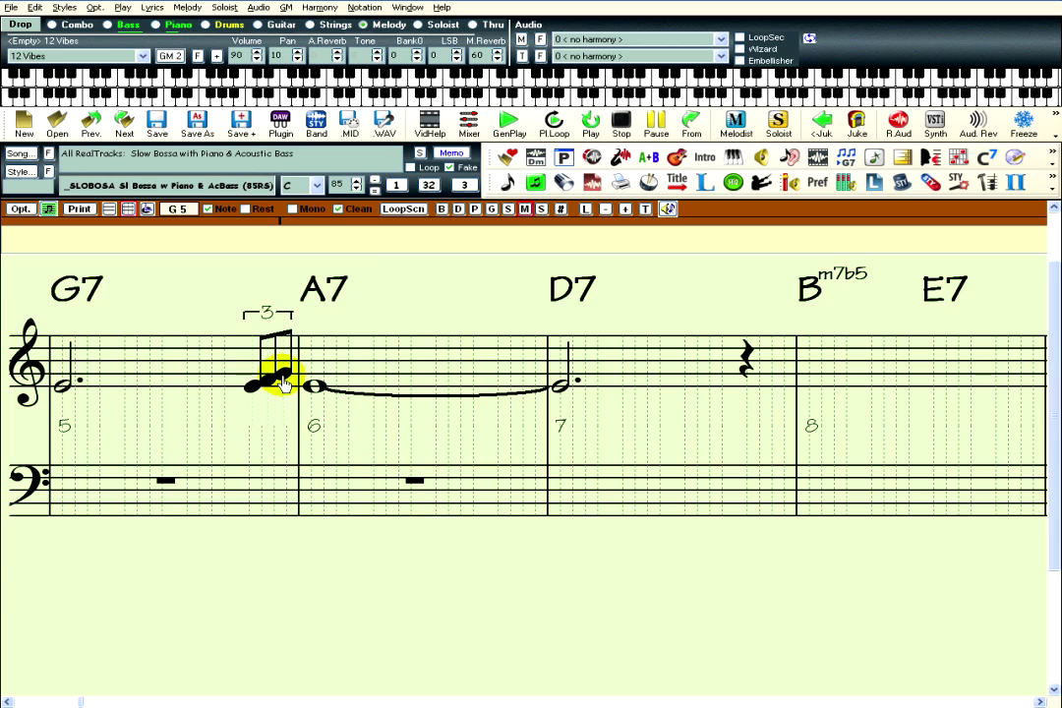
Set the treble clef resolution of bar 6's first beat to 3 and add F5 and Bb5 to complete its triplet.
right_click(328, 229)
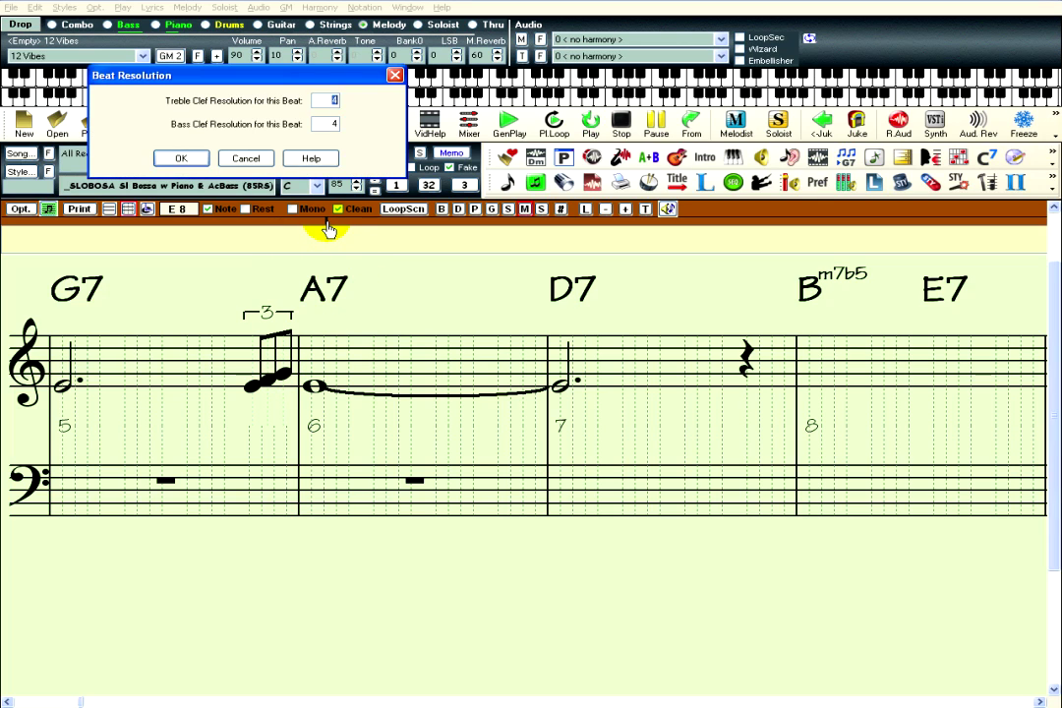
click(181, 158)
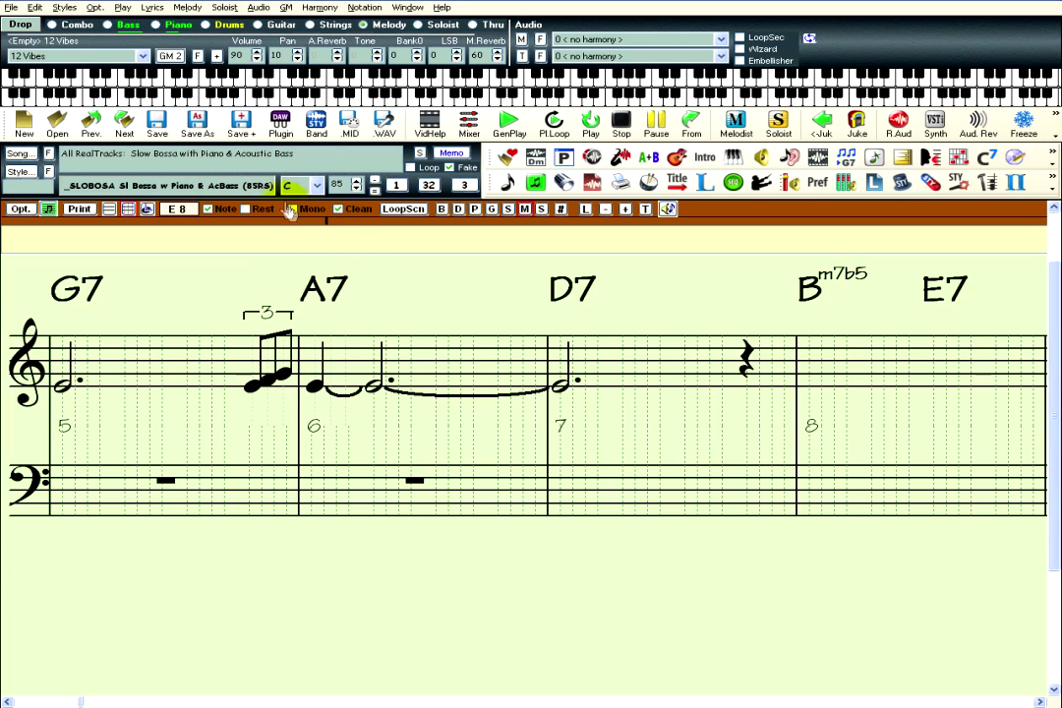
click(331, 381)
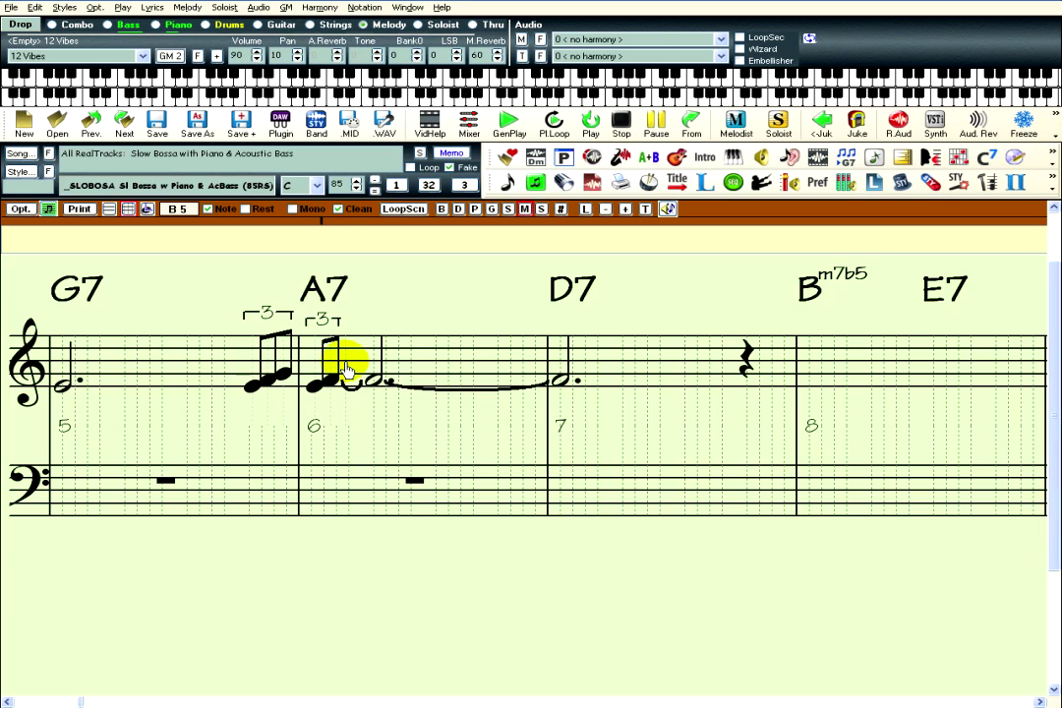
click(346, 370)
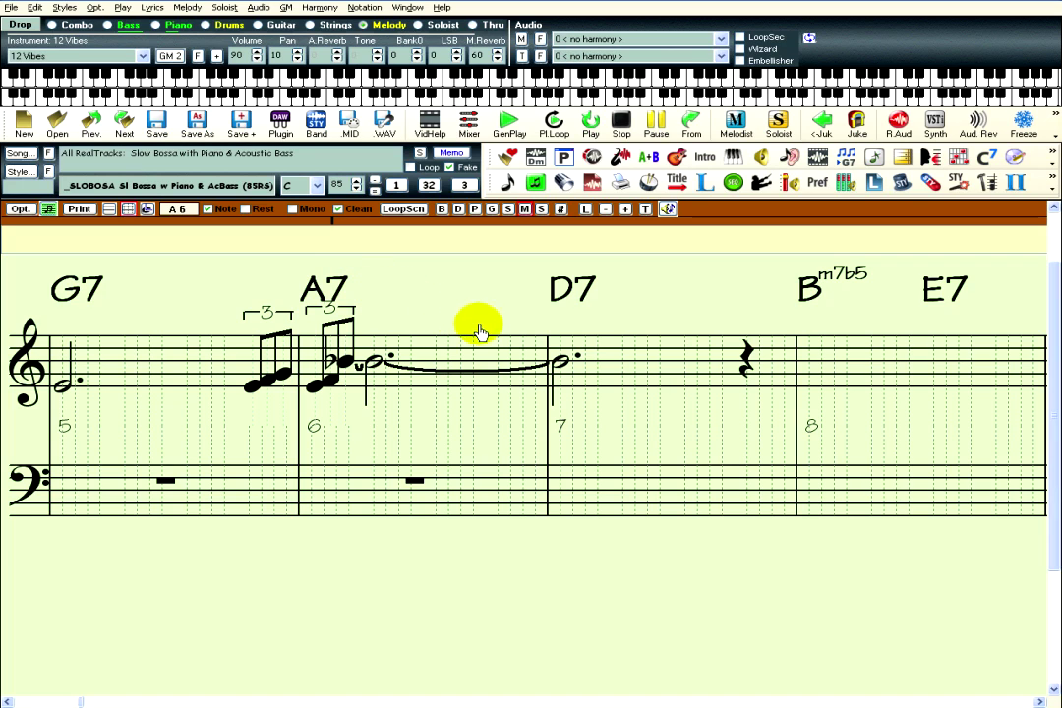
Place A5 on bar 6's last eighth, and in bar 7 enter A5 and G5 eighths followed by F5 on beat 2.
click(524, 374)
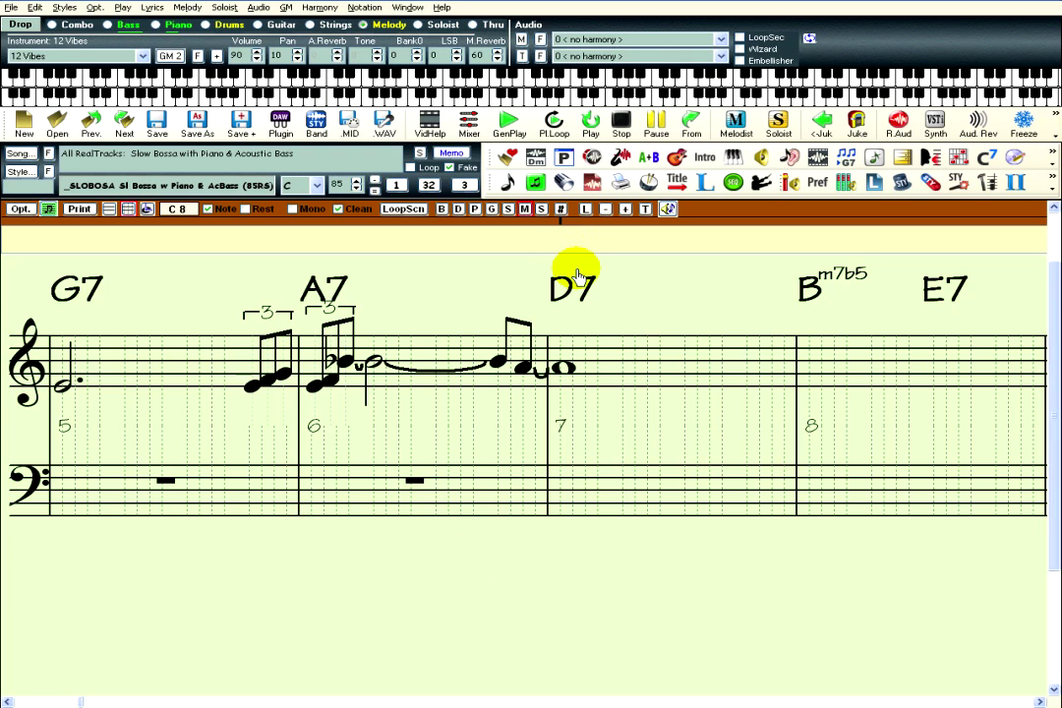
click(560, 377)
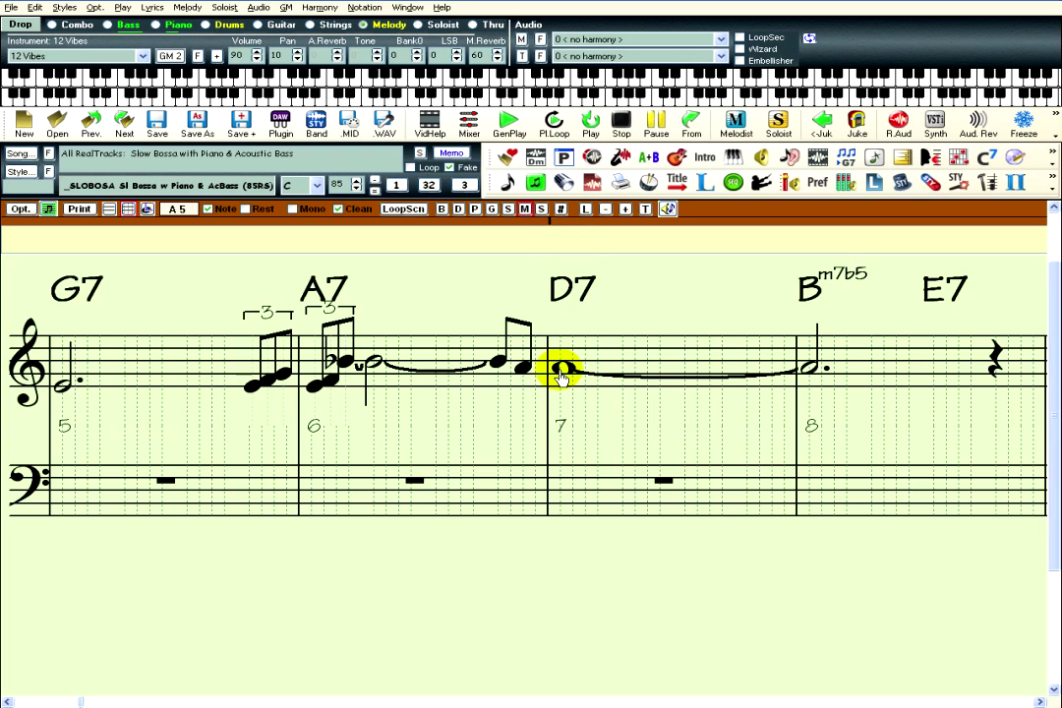
click(586, 377)
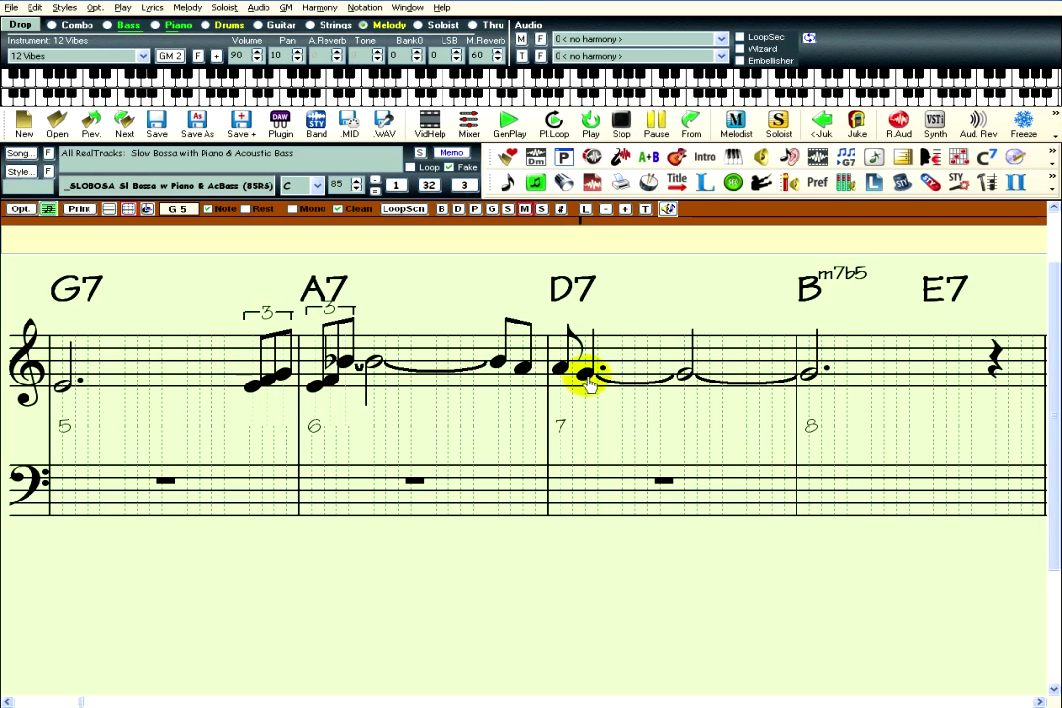
click(622, 384)
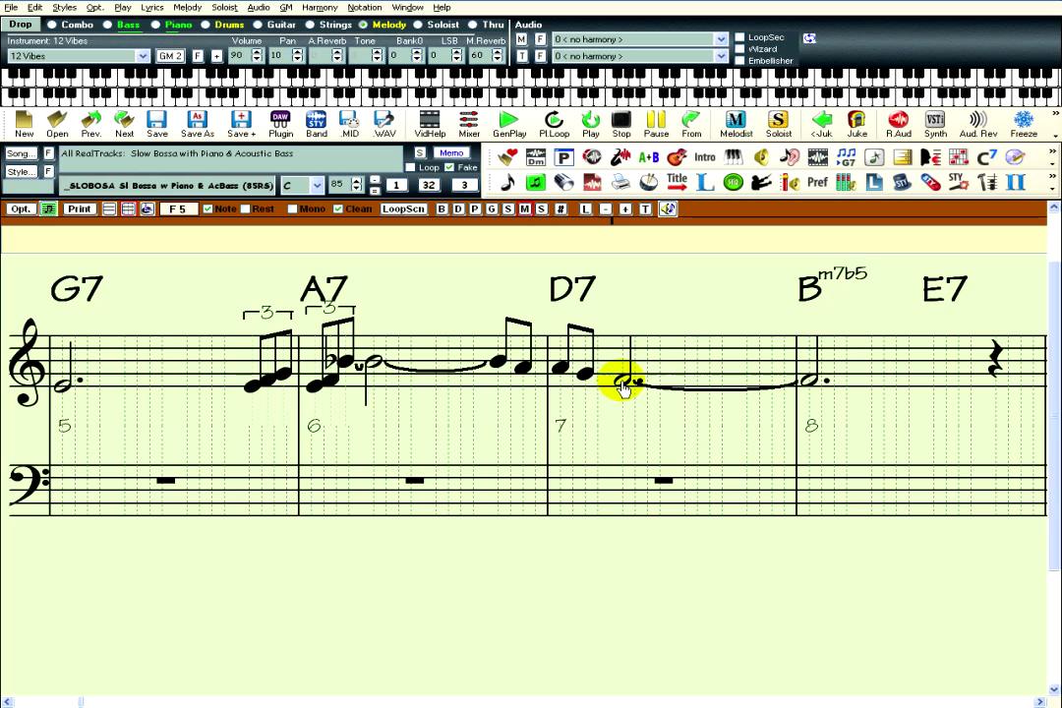
Enter Eb6 and F5 as eighth notes on the fourth beat of bar 7.
click(748, 348)
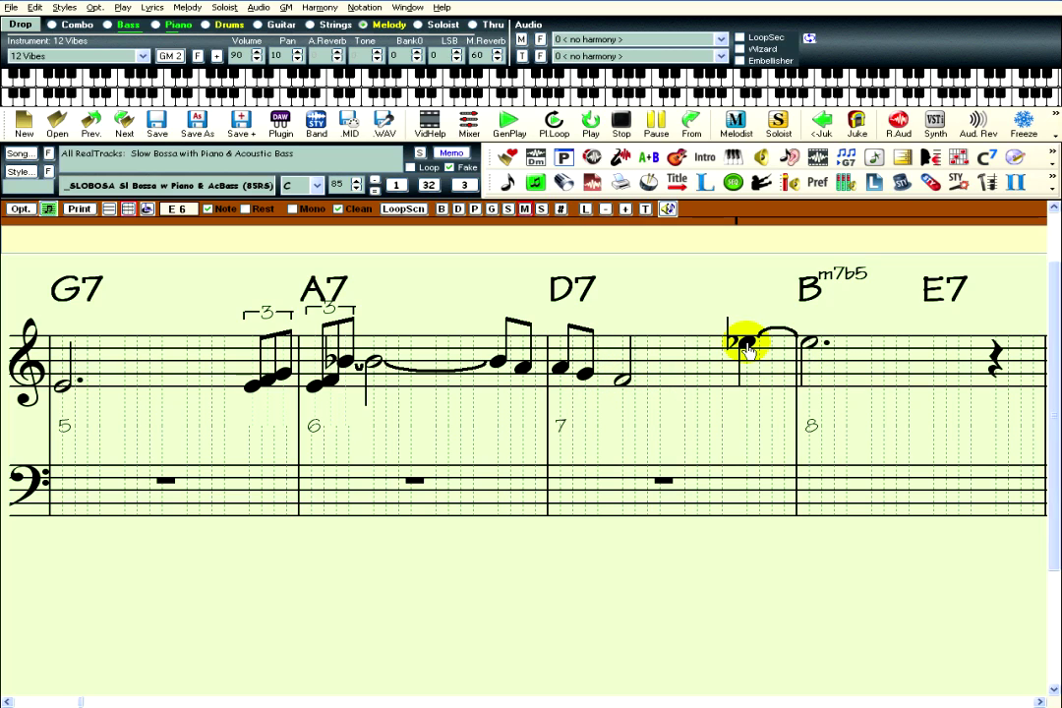
click(773, 383)
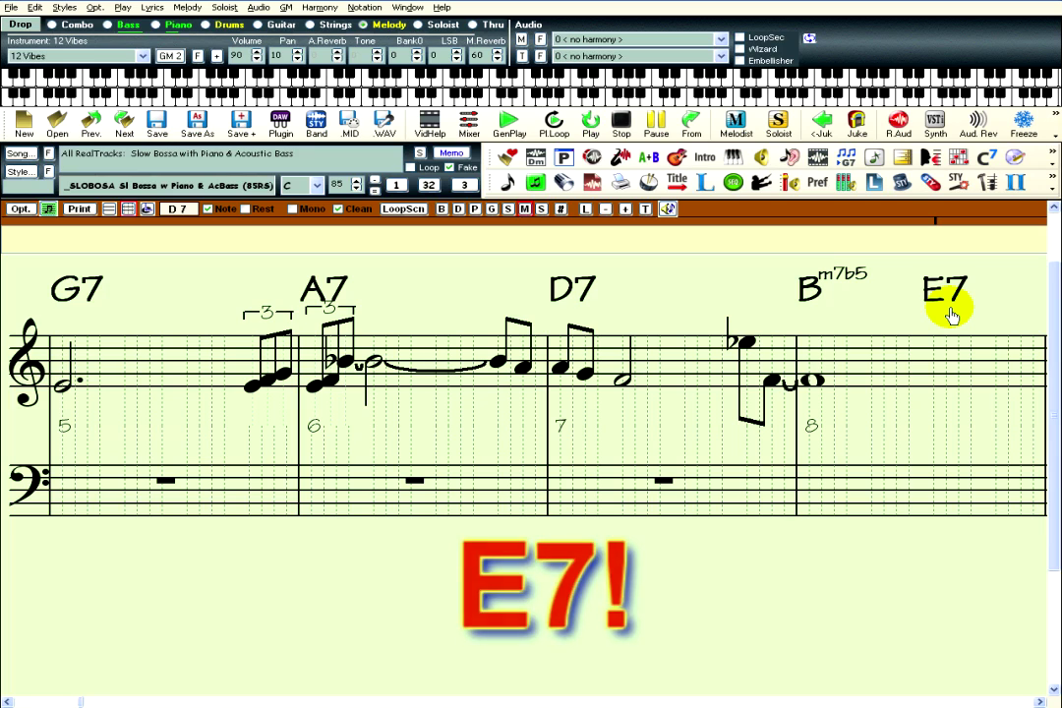
Set the treble clef resolution of bar 8's first beat to 3 and enter the triplet E5, F5, G5 there.
click(830, 229)
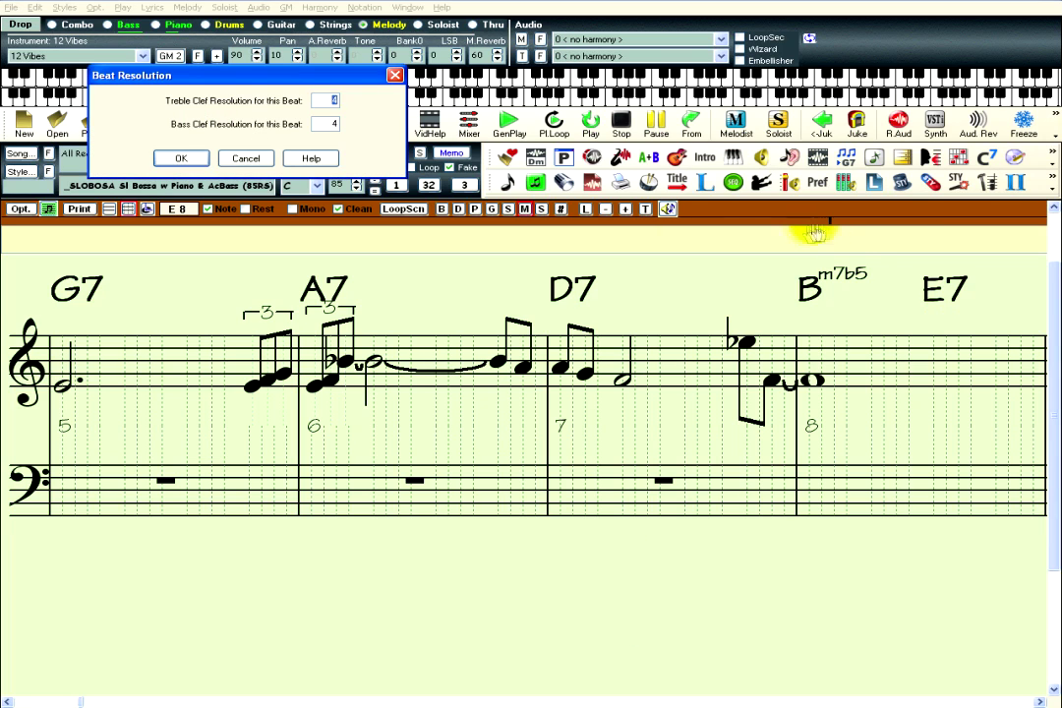
click(181, 158)
click(811, 387)
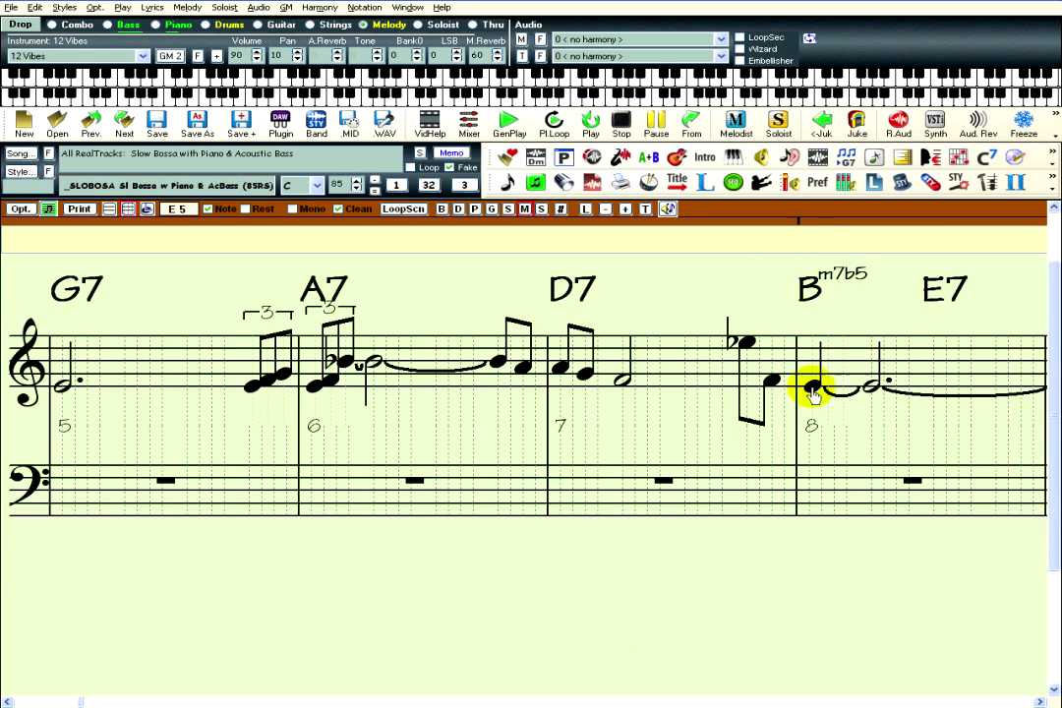
click(834, 380)
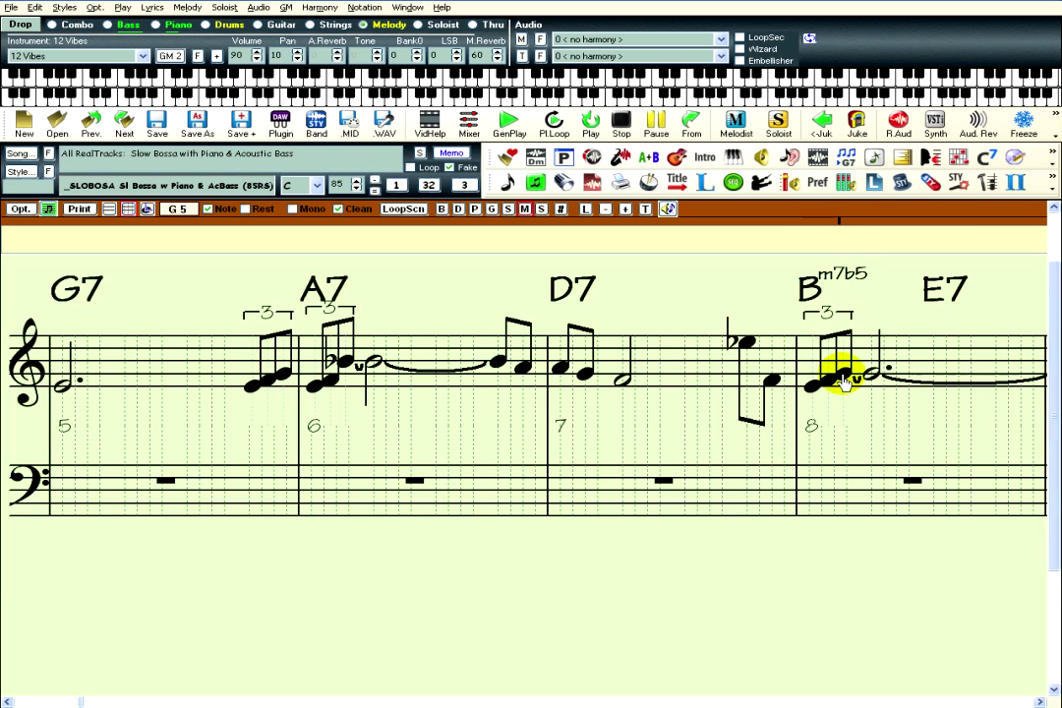
Set the treble clef resolution of bar 8's third beat to 3 and enter a triplet from F5 to G5 with a sharp middle note.
right_click(955, 230)
click(181, 159)
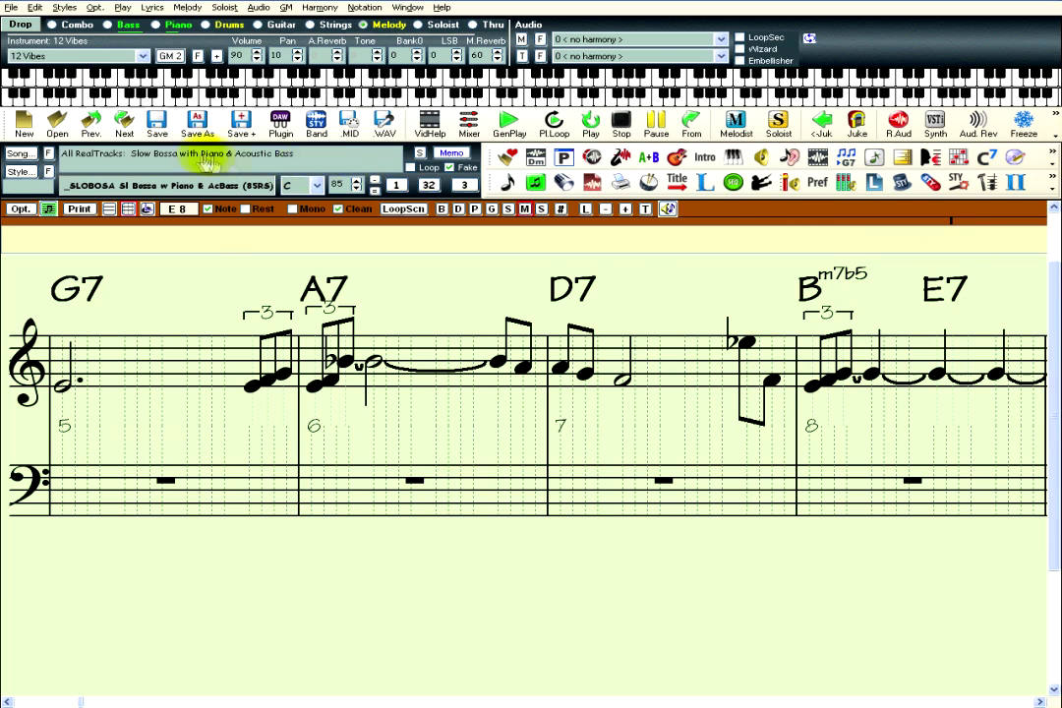
click(942, 381)
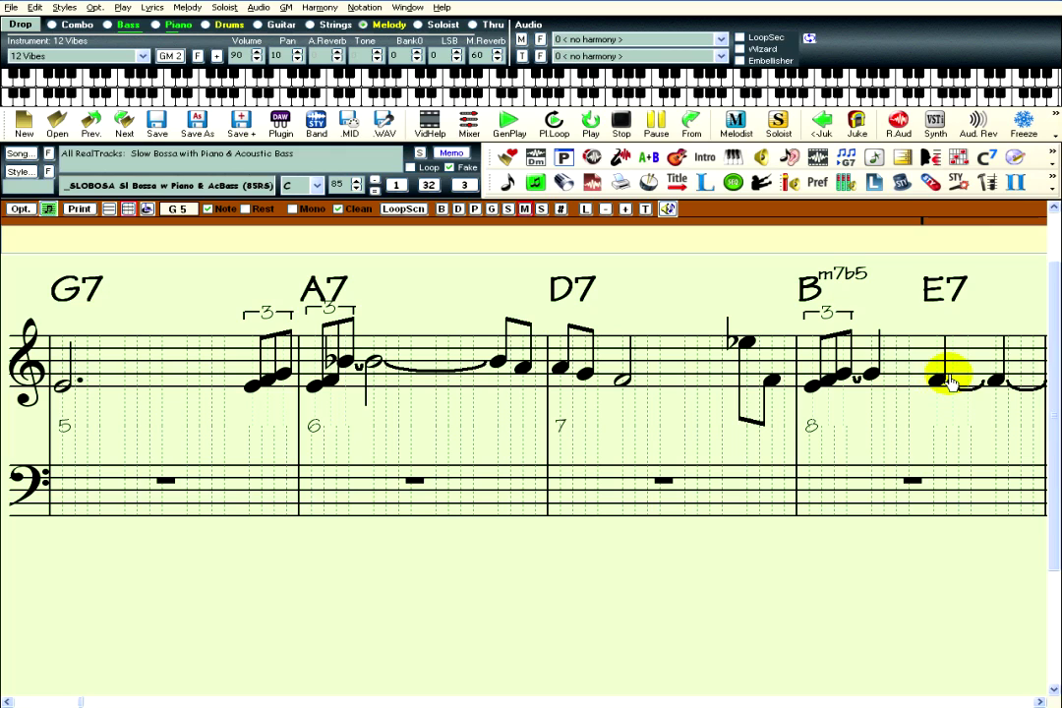
click(967, 382)
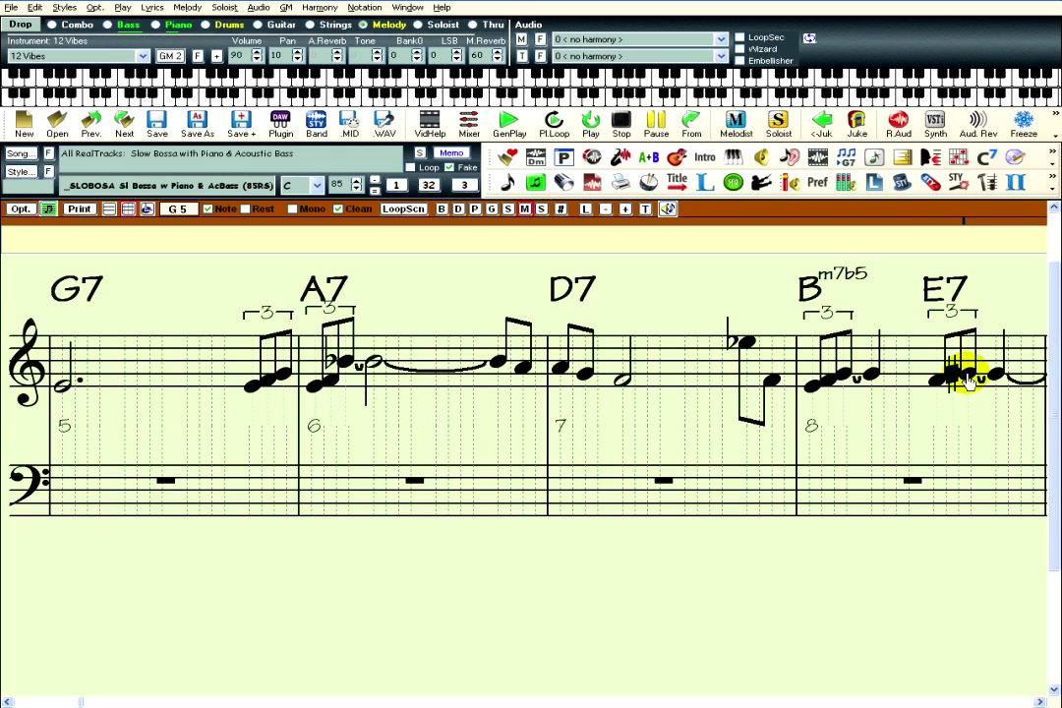
Place an A5 on the first beat of bar 9.
key(Right)
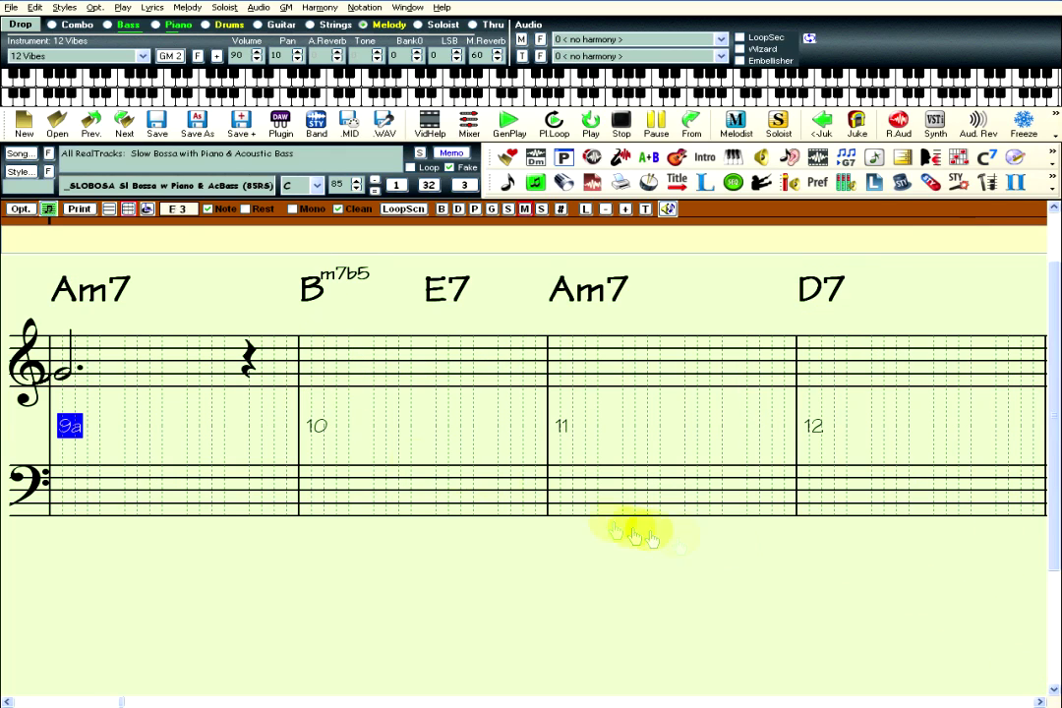
click(62, 372)
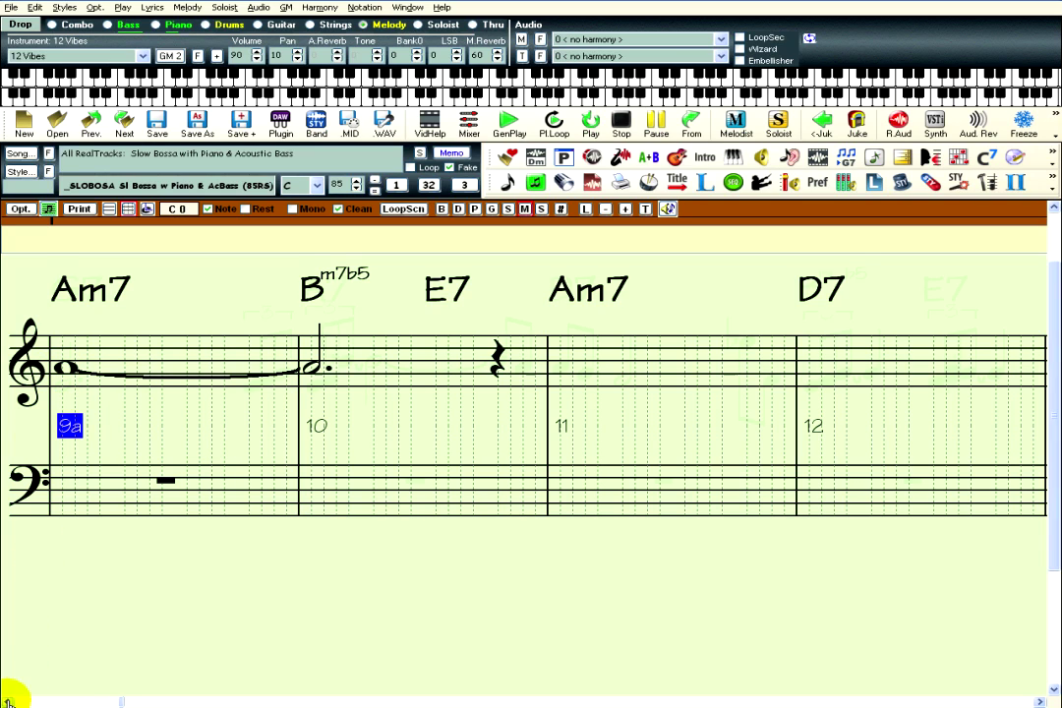
Delete the Eb6 on bar 7's fourth beat and insert an eighth rest in its place.
key(Left)
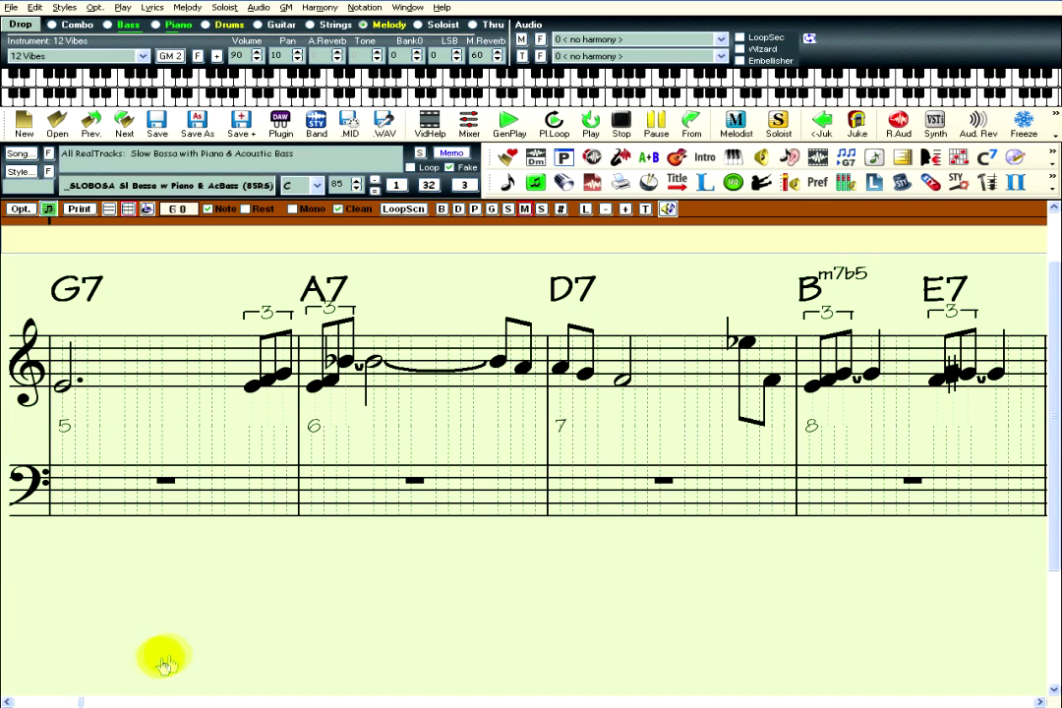
right_click(749, 349)
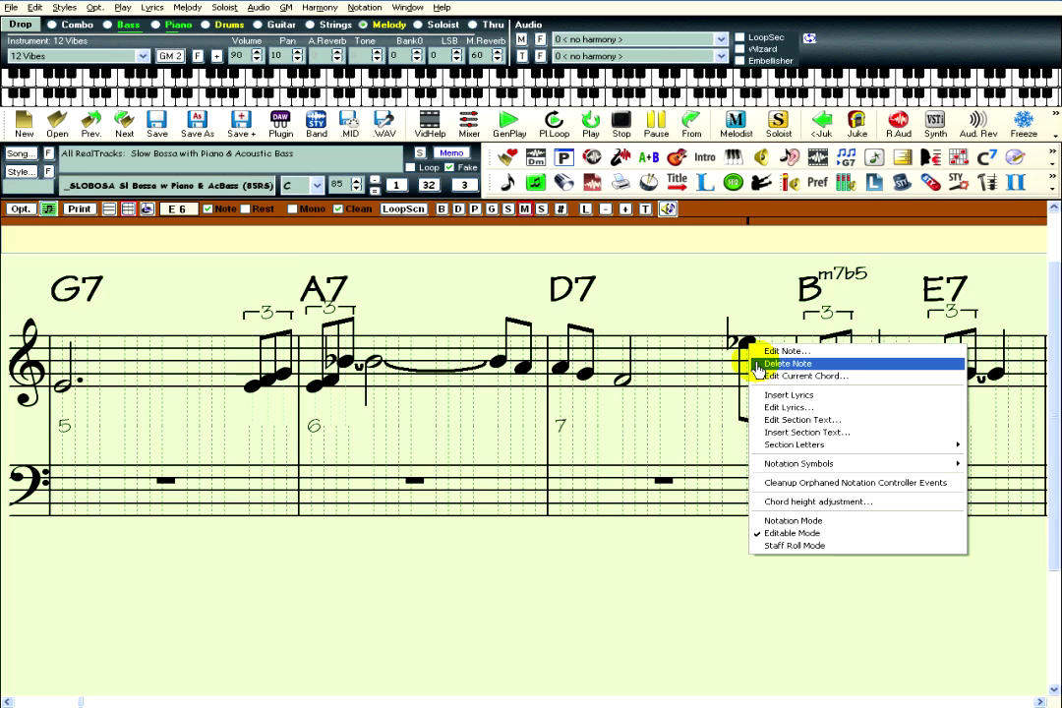
click(786, 364)
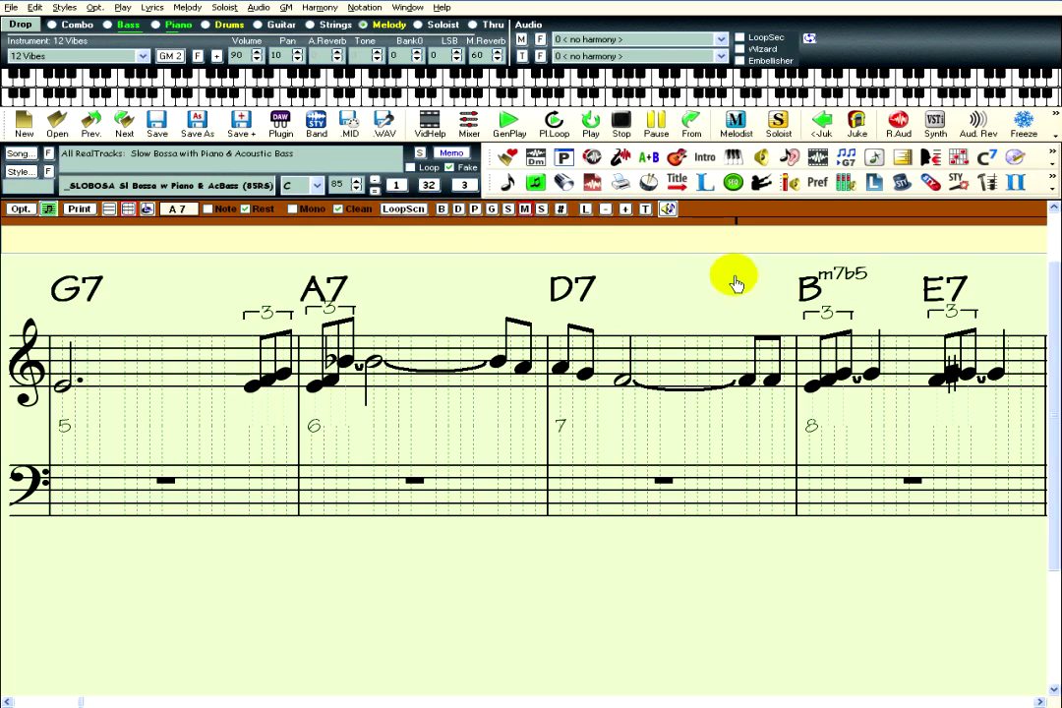
click(747, 368)
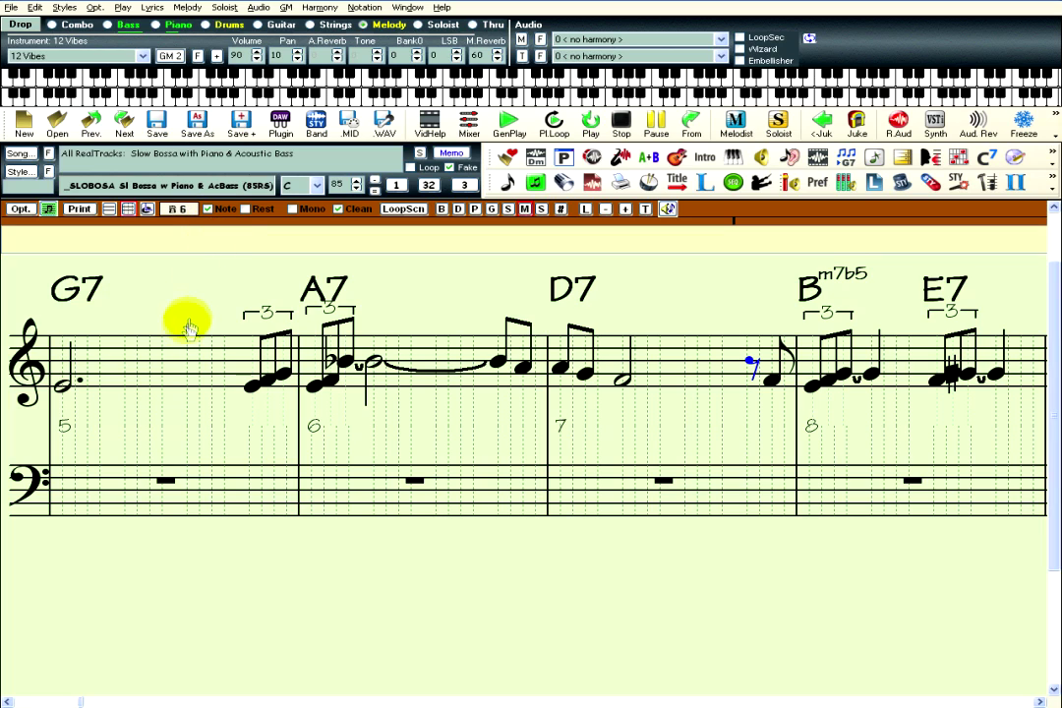
Return to the start of the song and switch from editable to standard notation.
click(29, 700)
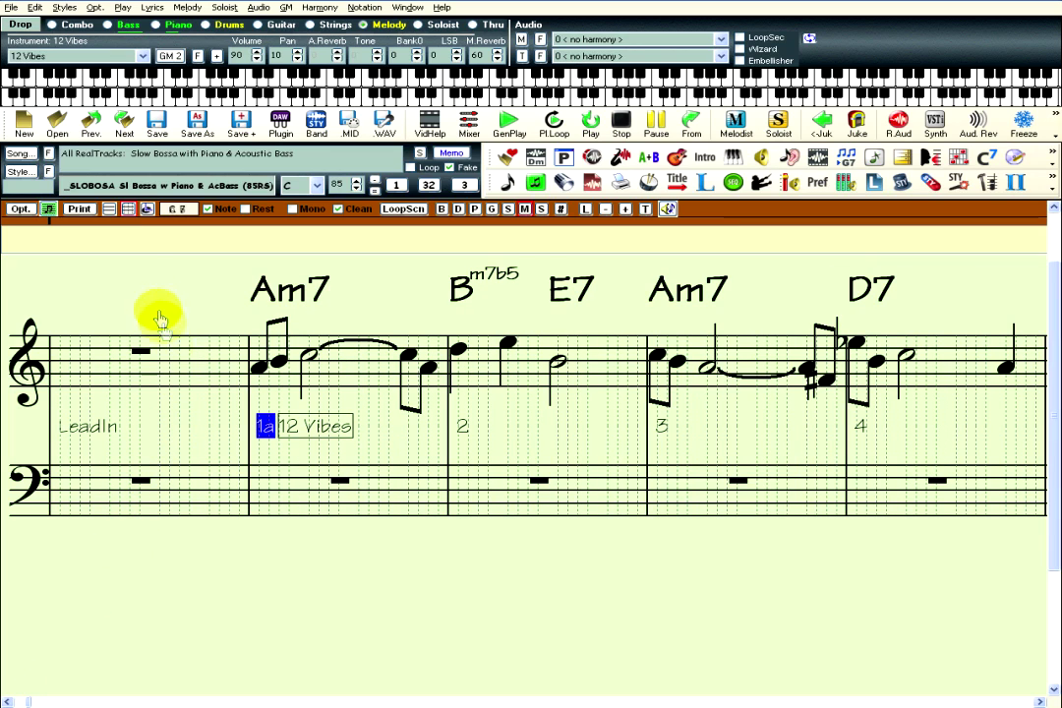
click(110, 210)
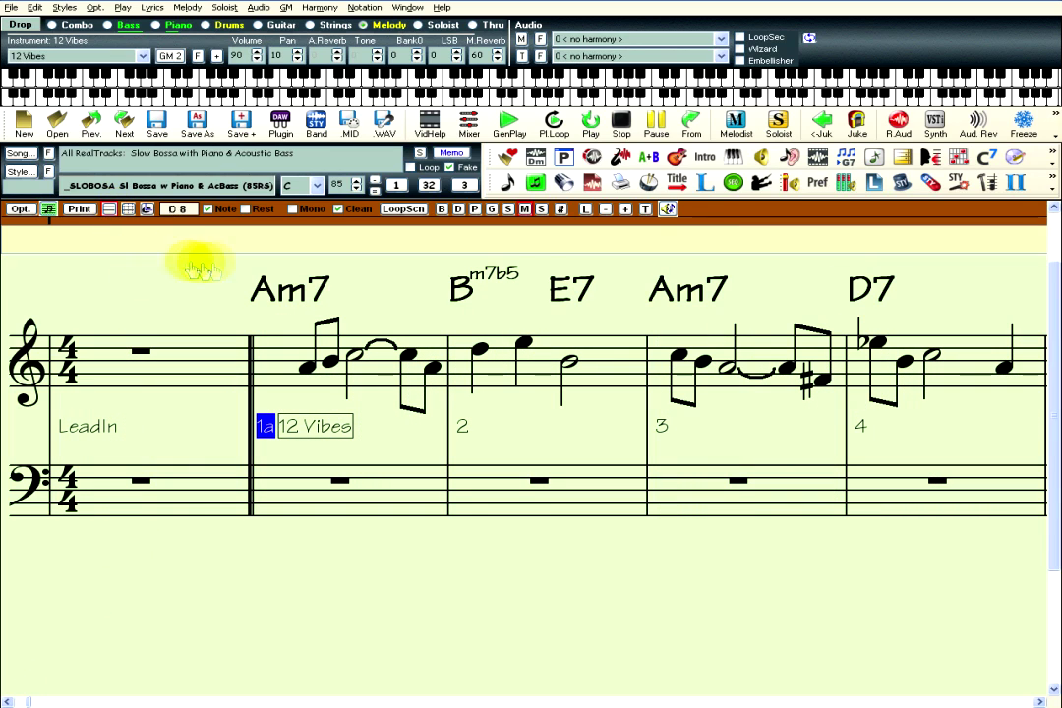